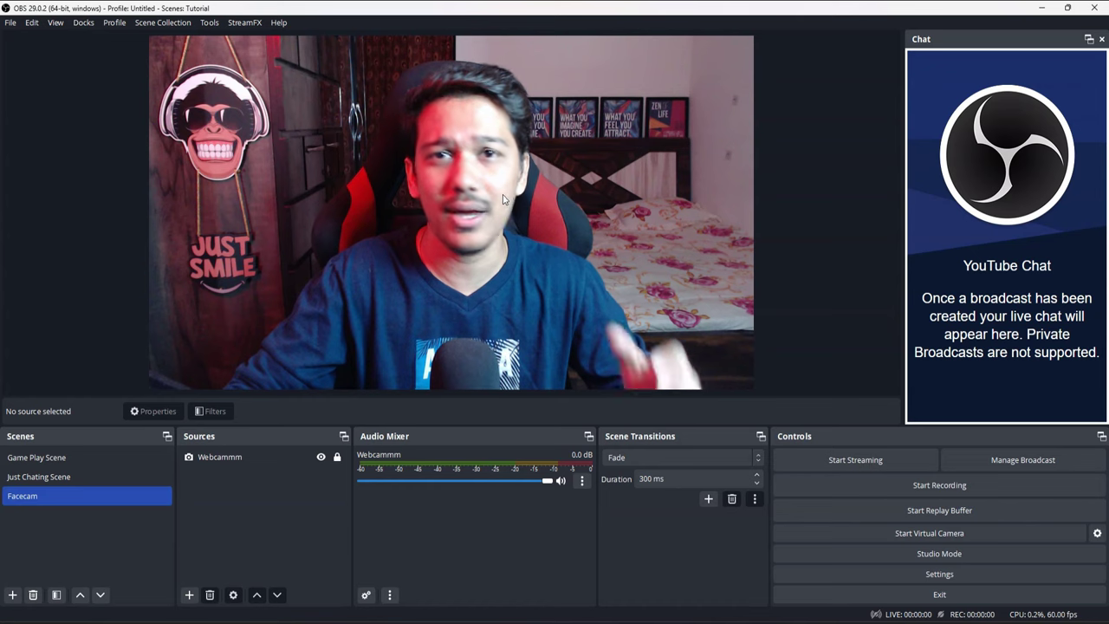
Take a screenshot of the Facecam scene's preview with no source selected.
left_click(247, 457)
left_click(286, 481)
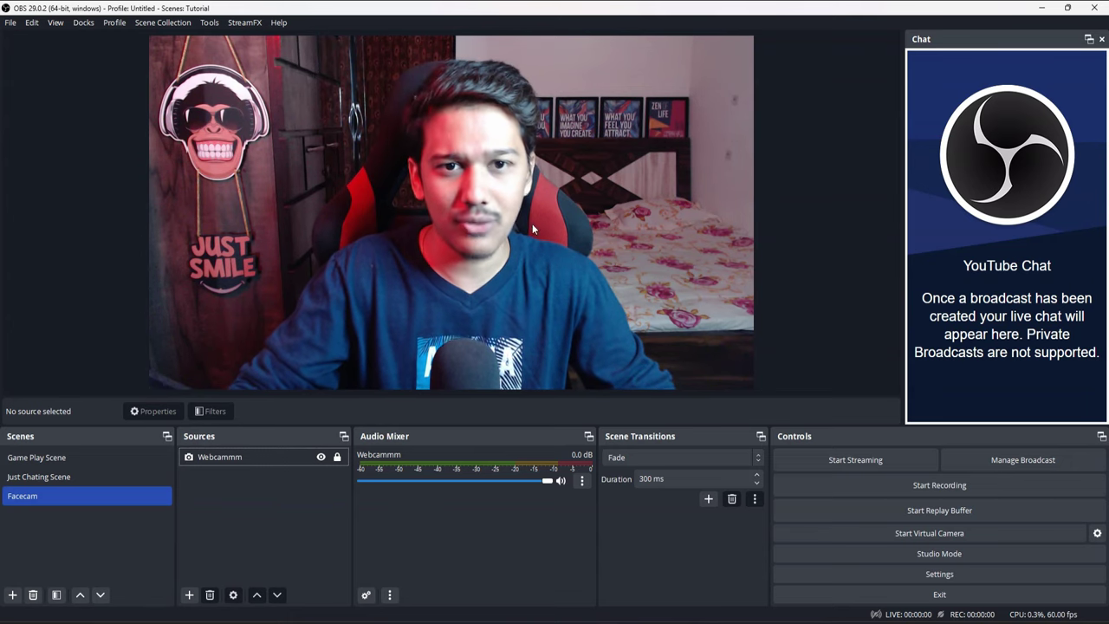
right_click(511, 207)
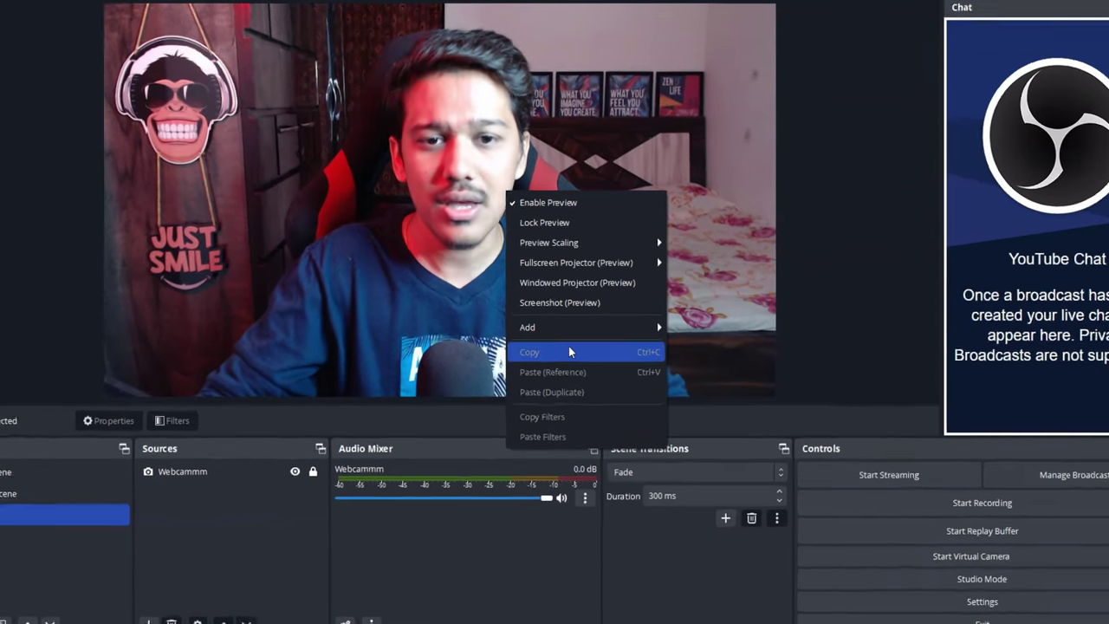
mouse_move(548, 322)
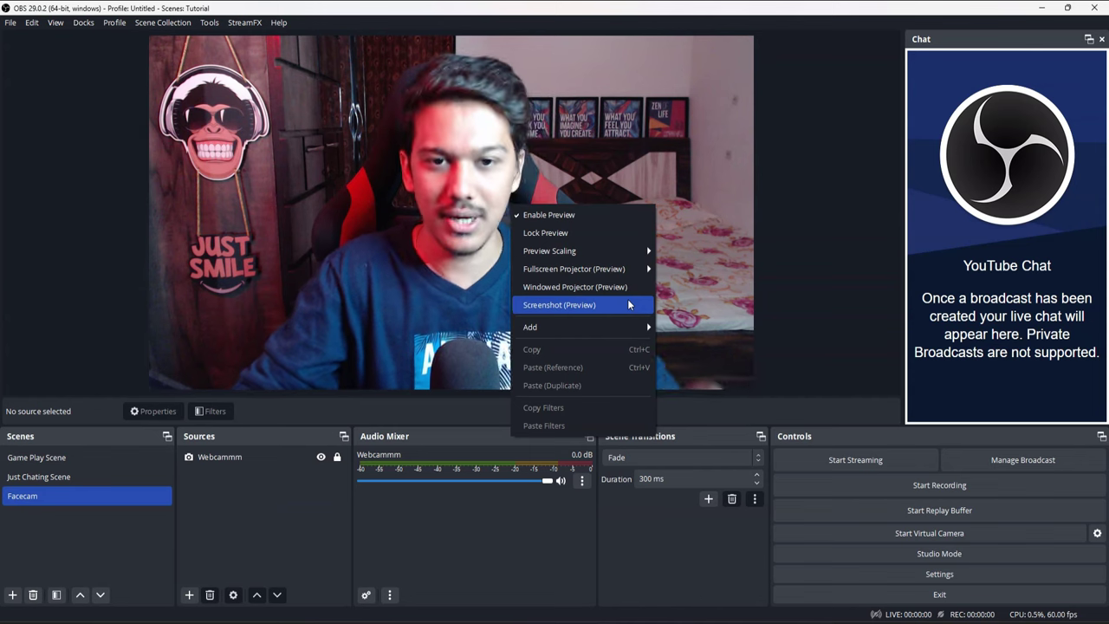
left_click(576, 303)
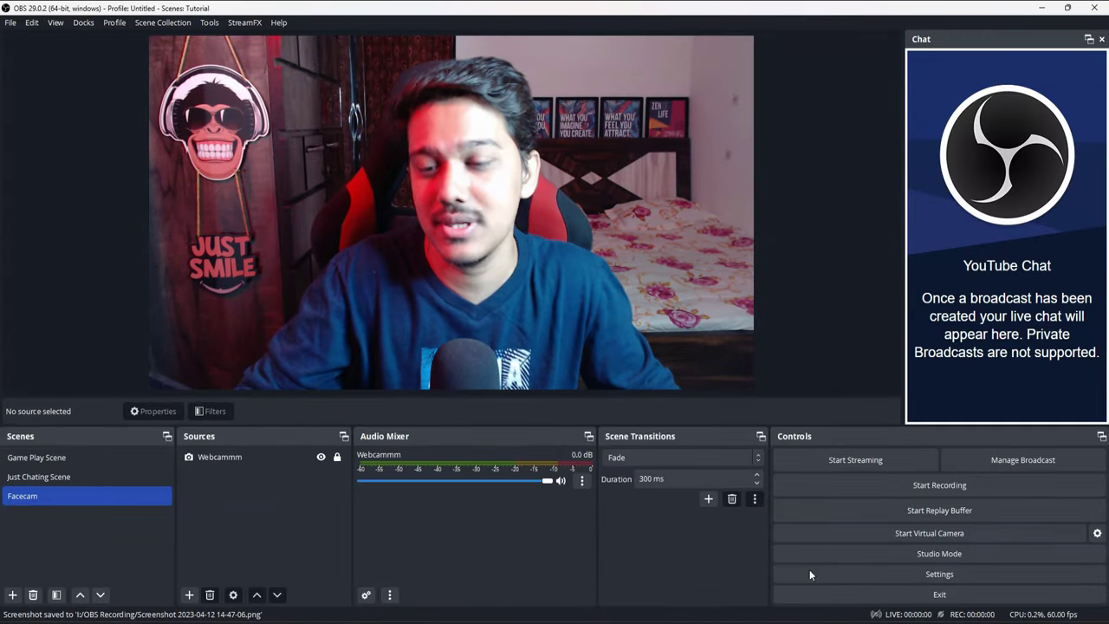
Look up the recording path in the output settings to find where screenshots are saved, then close the settings.
left_click(938, 574)
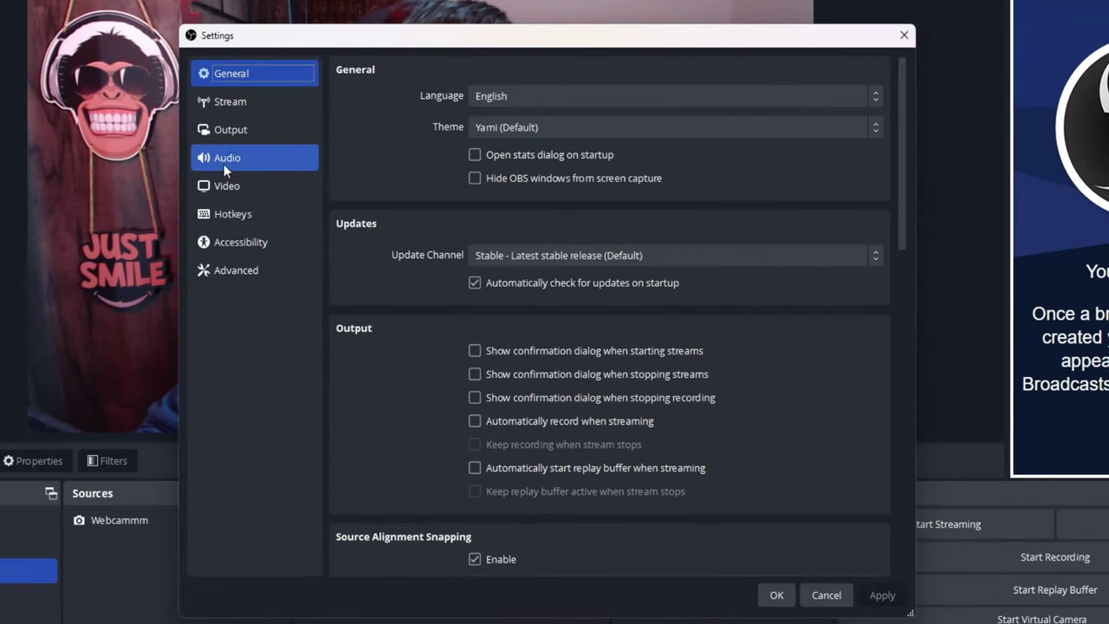
left_click(225, 140)
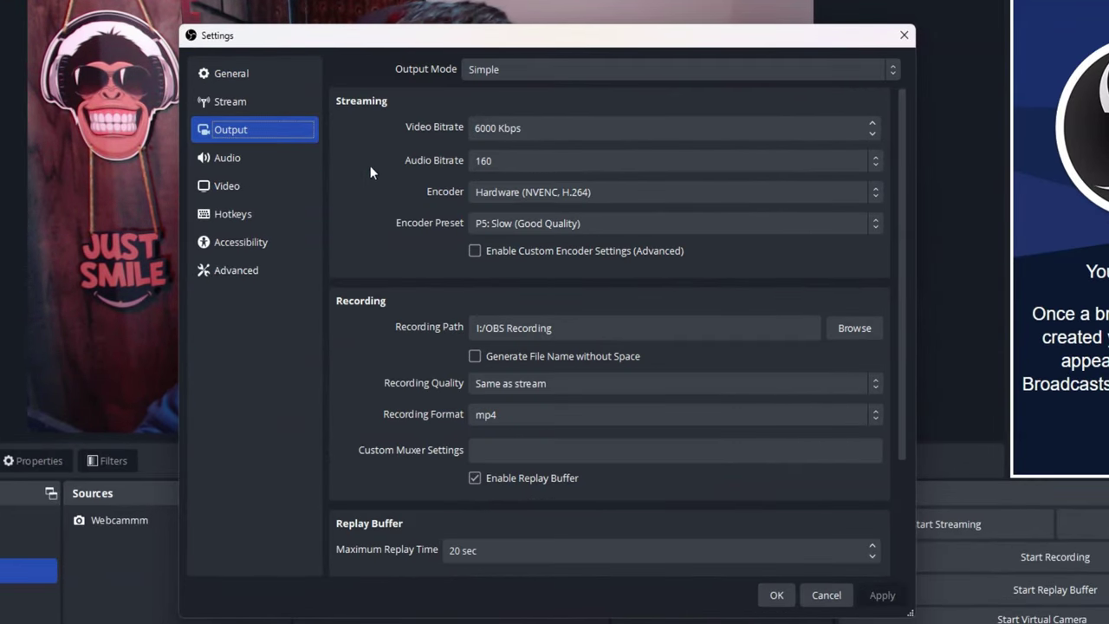
scroll(336, 298, "down", 1)
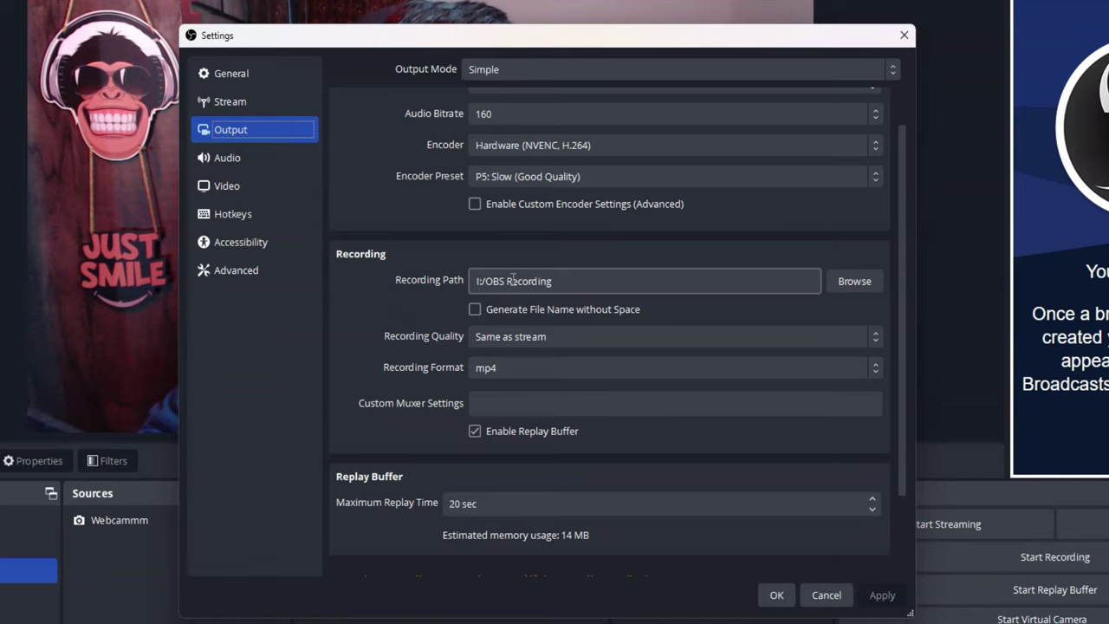
left_click_drag(472, 279, 539, 279)
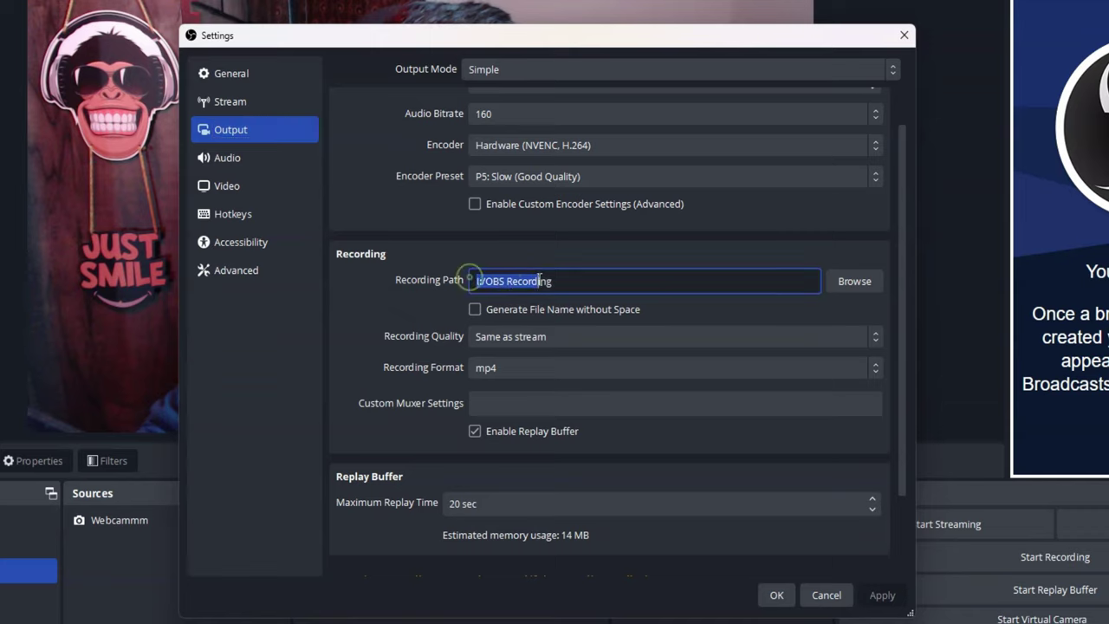
left_click(559, 281)
left_click_drag(488, 284, 556, 280)
left_click(558, 284)
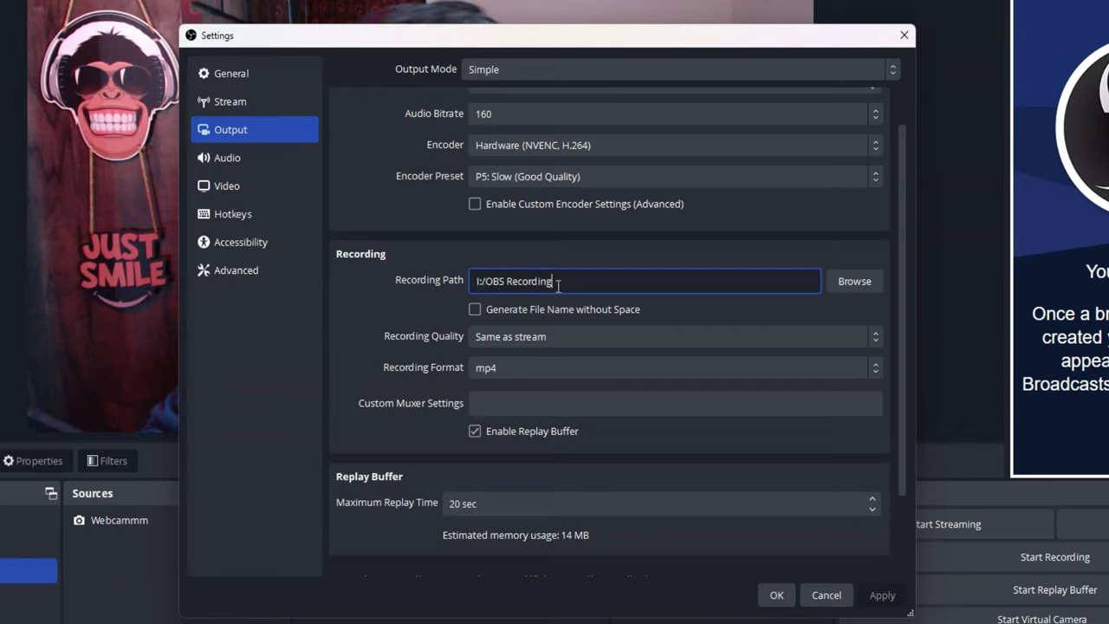
left_click(361, 300)
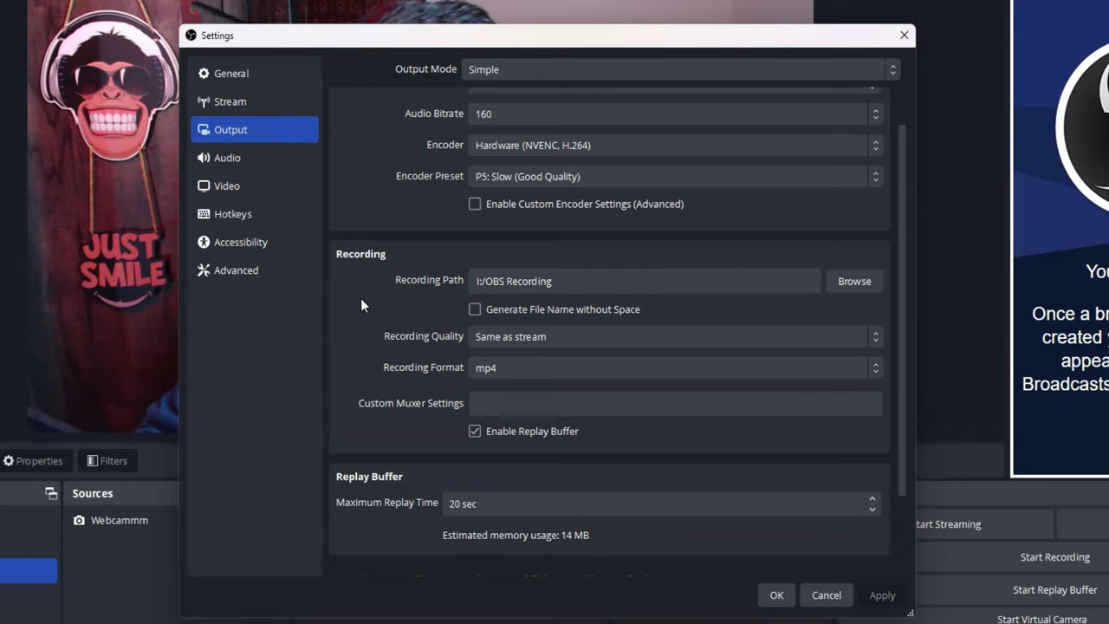
left_click(618, 287)
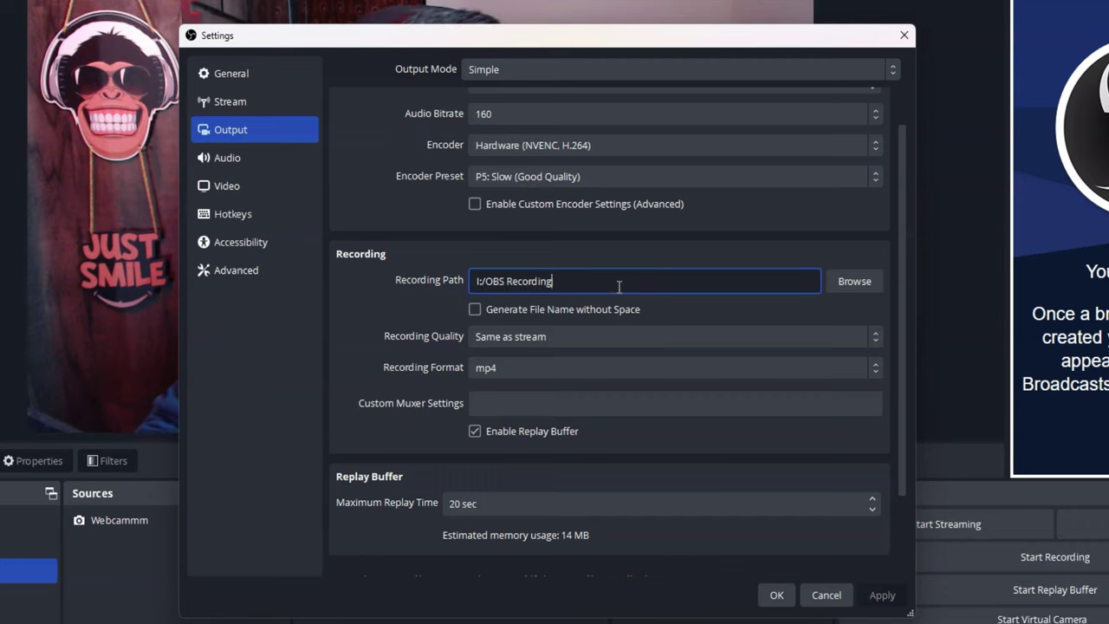
left_click_drag(553, 281, 526, 281)
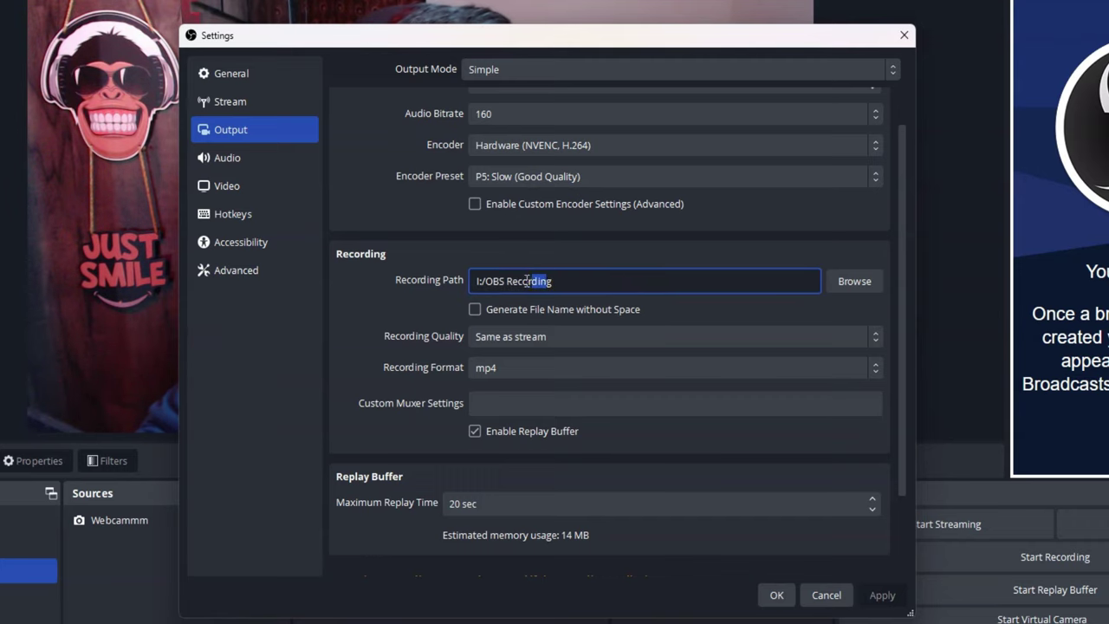
left_click(353, 310)
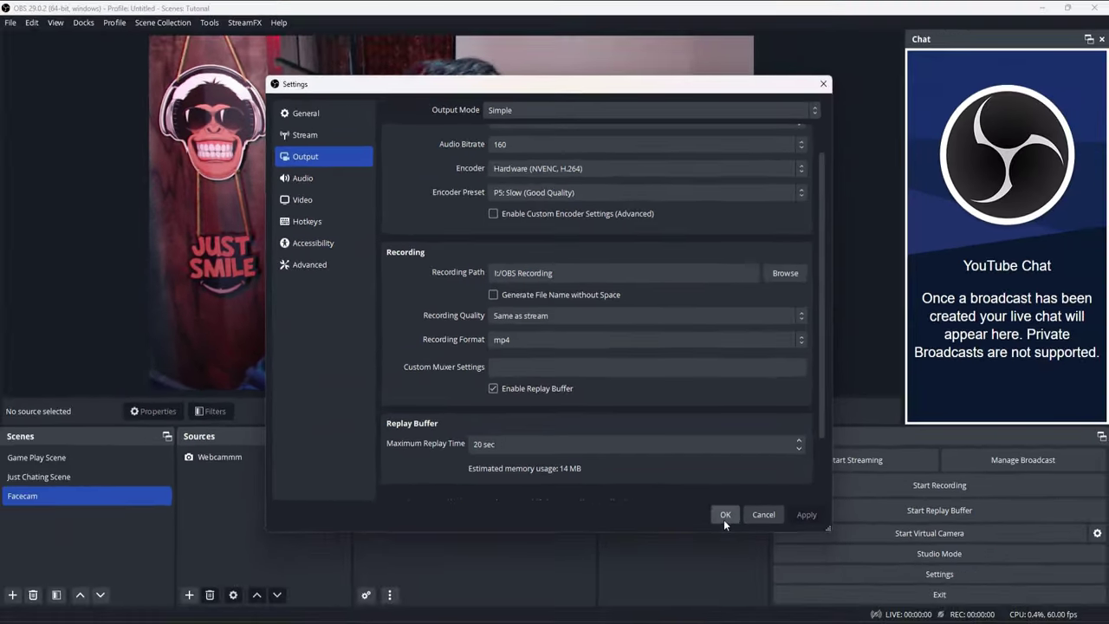
left_click(724, 516)
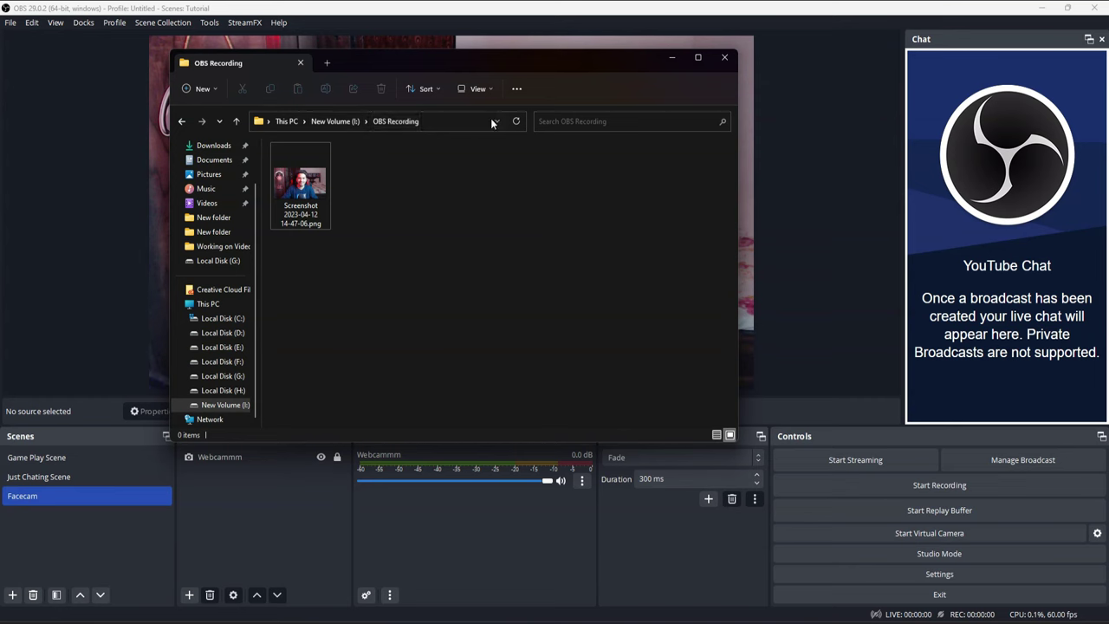
View the saved screenshot PNG from the OBS Recording folder, then close the image and minimize the folder window.
left_click_drag(416, 62, 478, 76)
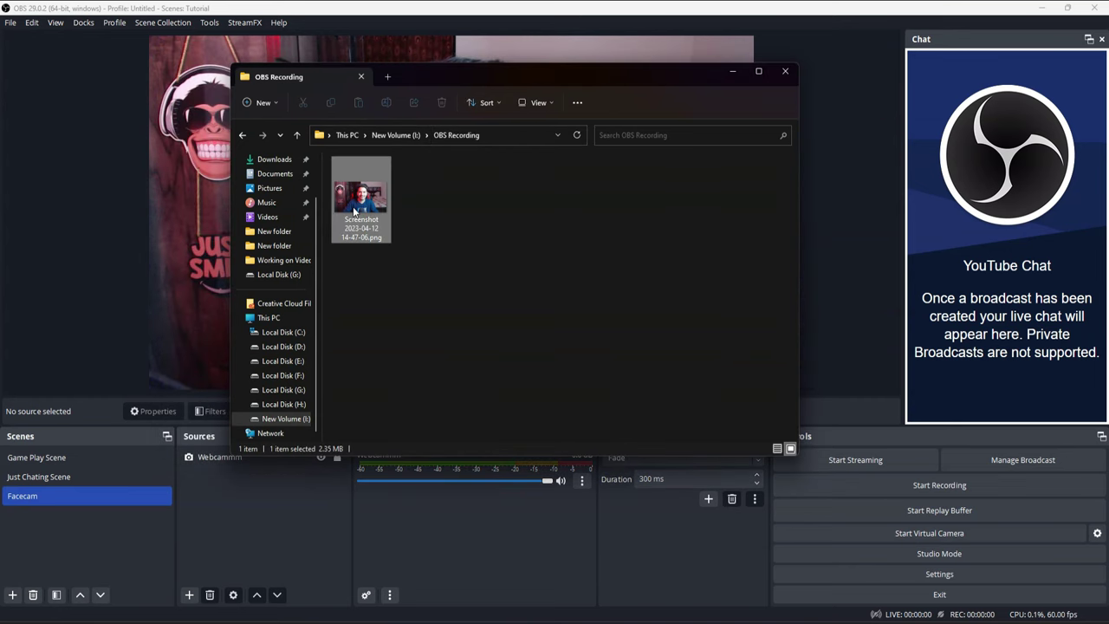
double_click(357, 200)
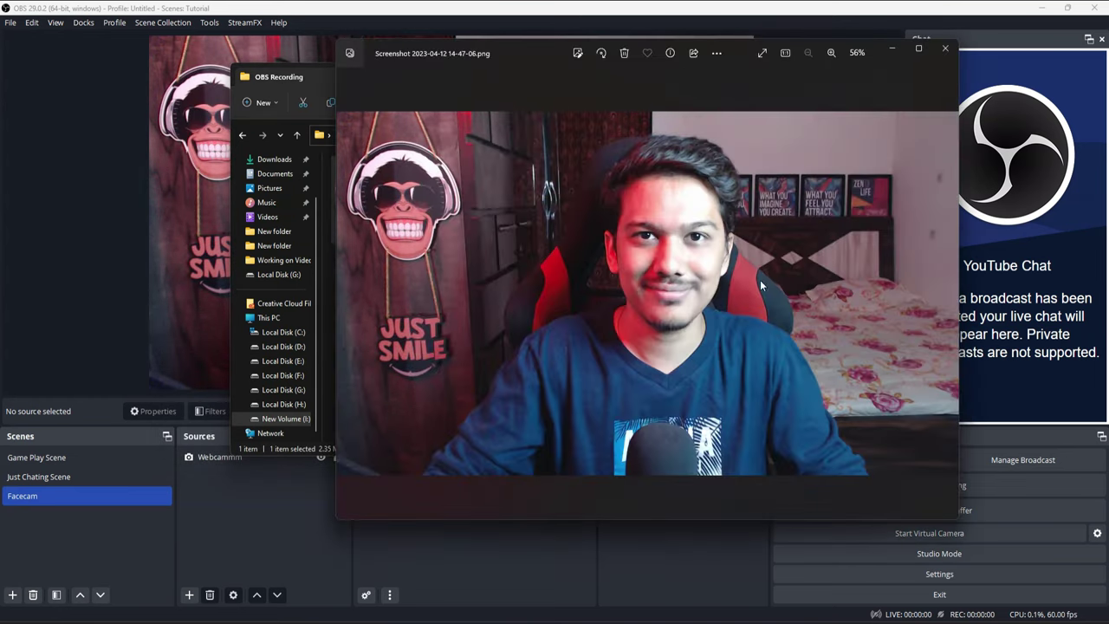
left_click(942, 50)
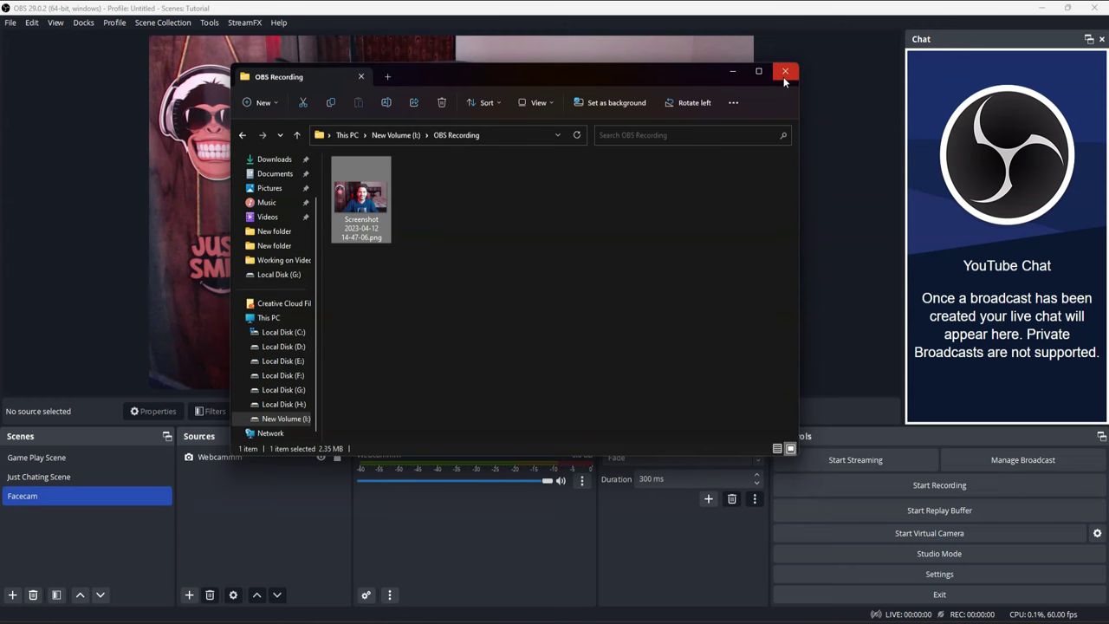
left_click(737, 72)
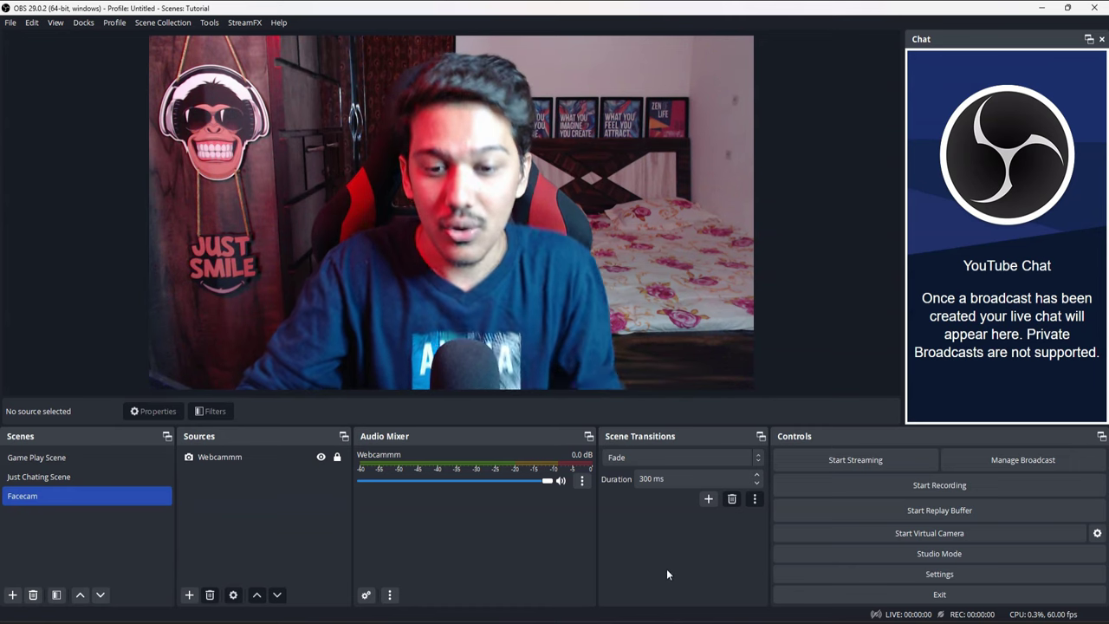
Switch to Photopea in the browser and open the screenshot PNG from the OBS Recording folder in it.
key("alt+Tab")
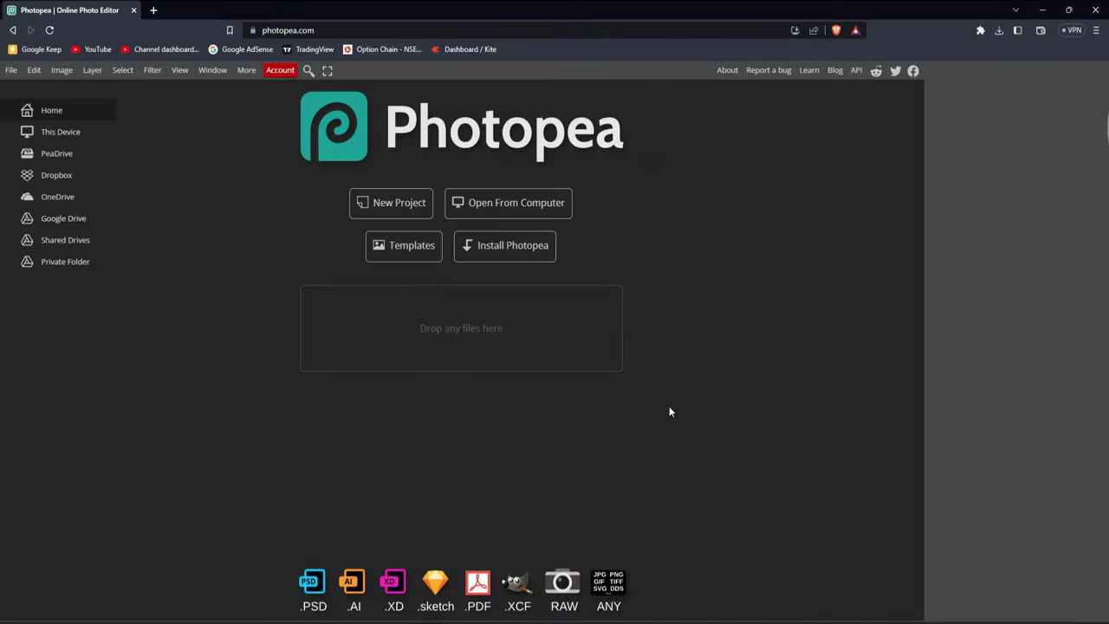
left_click(555, 31)
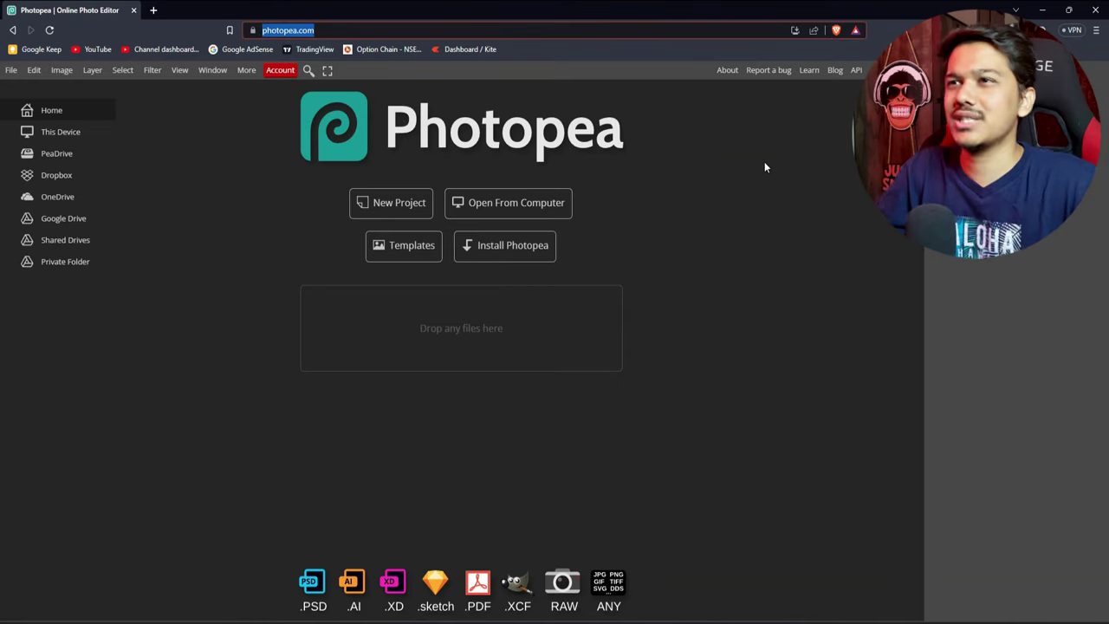
left_click(717, 226)
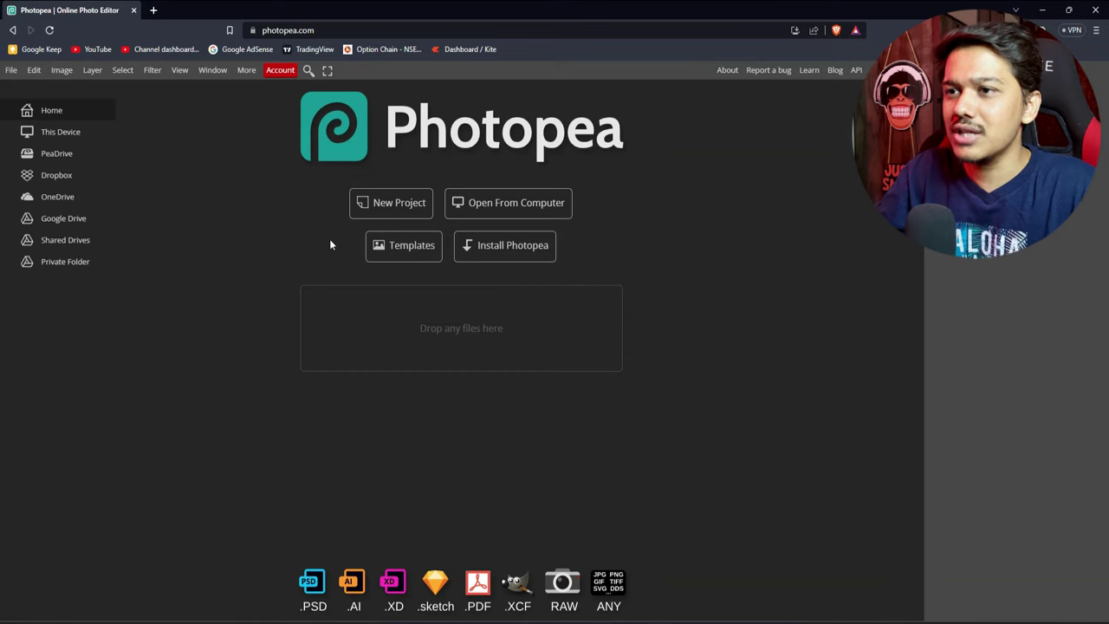
key("alt+Tab")
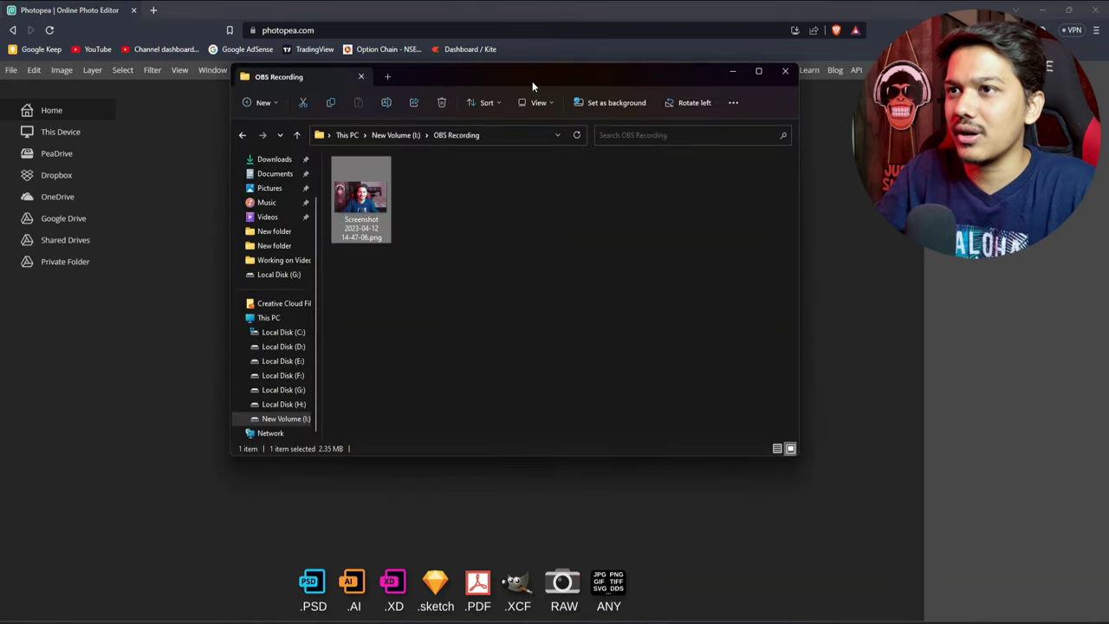
left_click_drag(532, 86, 813, 156)
left_click_drag(654, 261, 451, 270)
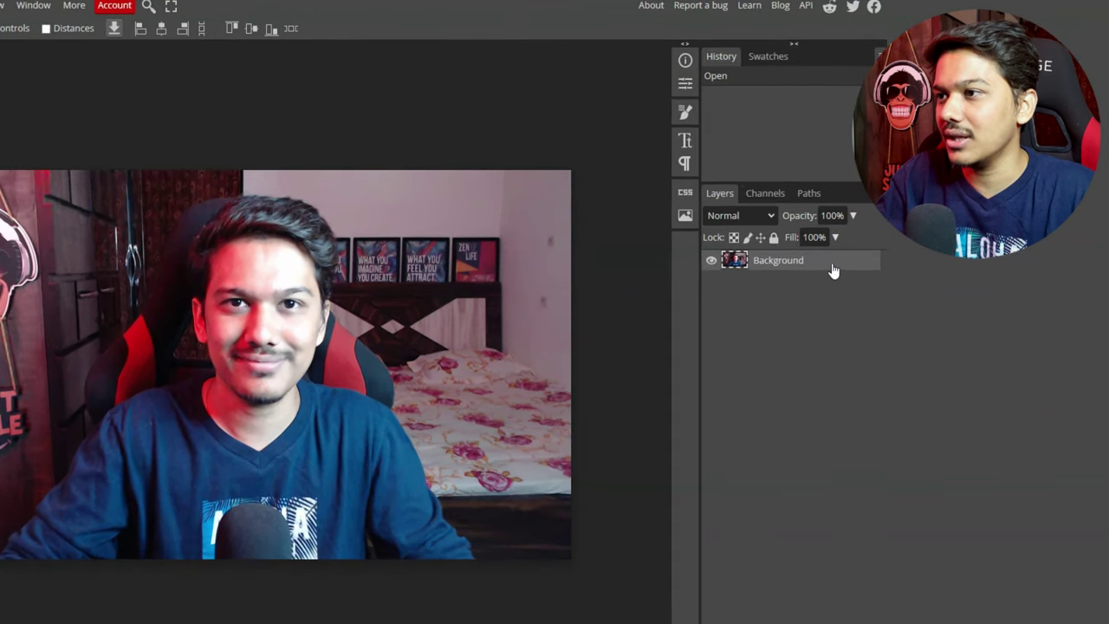
Create a new layer folder above the Background layer and name it "Colour Correction".
left_click(812, 263)
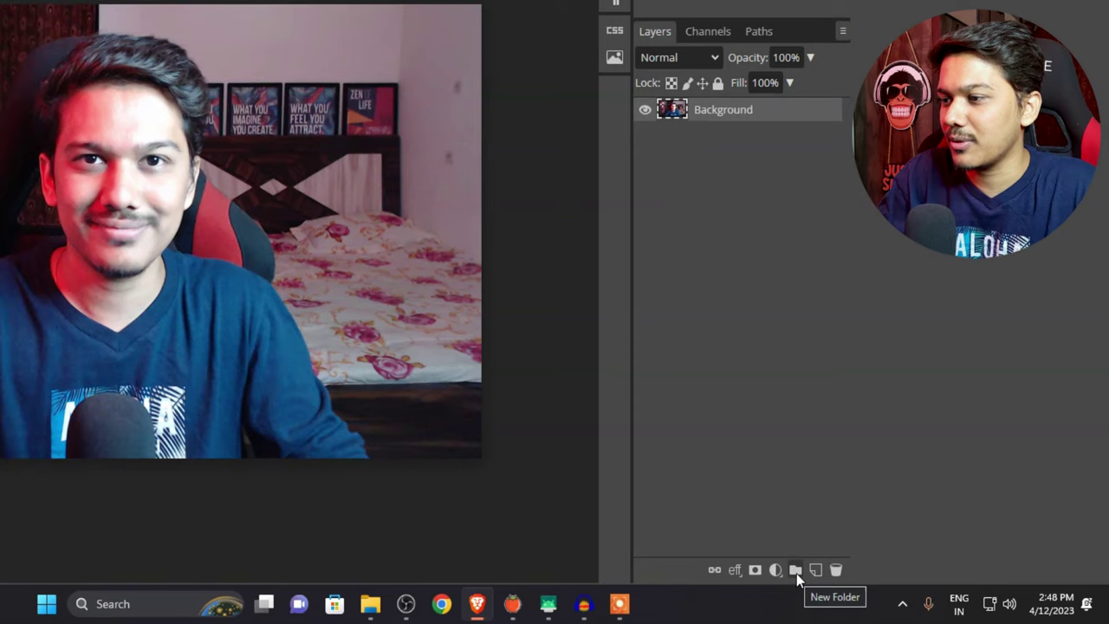
left_click(796, 570)
double_click(712, 111)
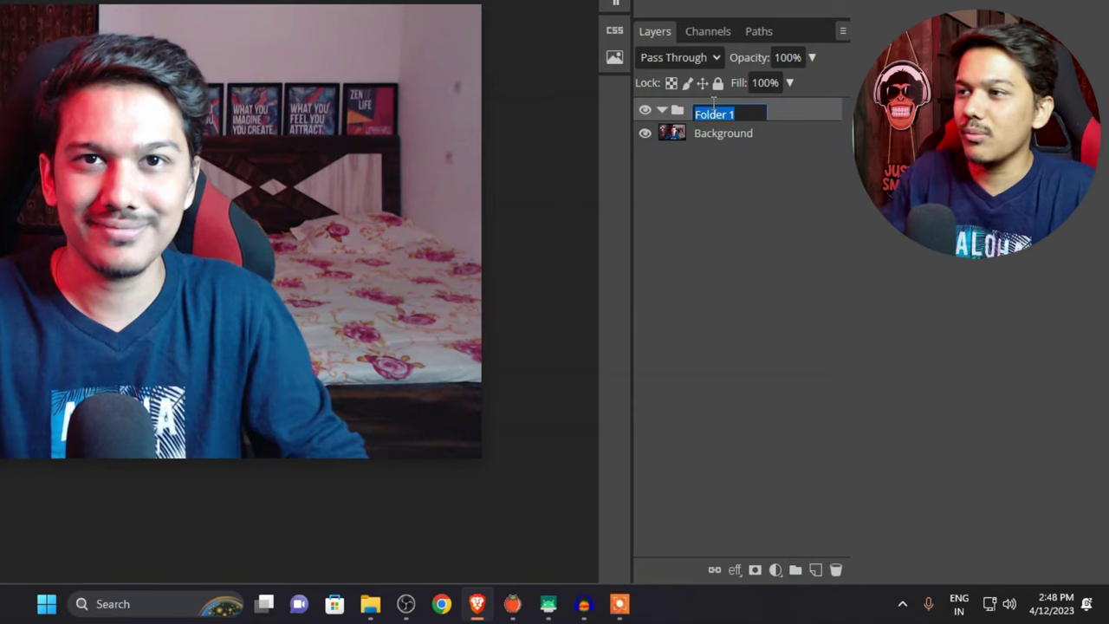
key("BackSpace")
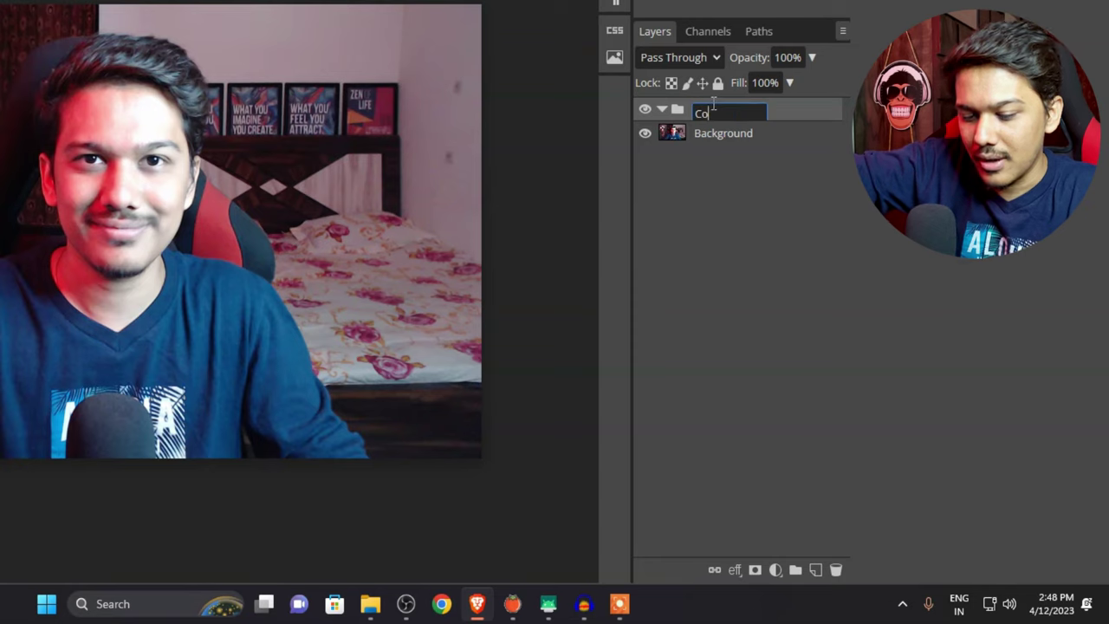
type("Colour Correction")
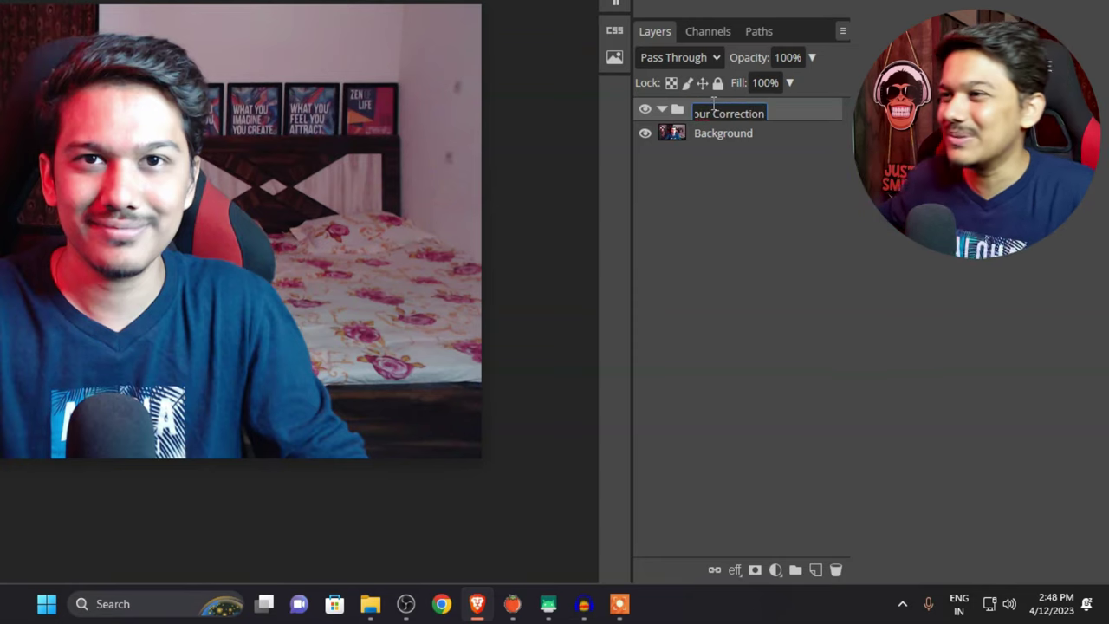
left_click(750, 258)
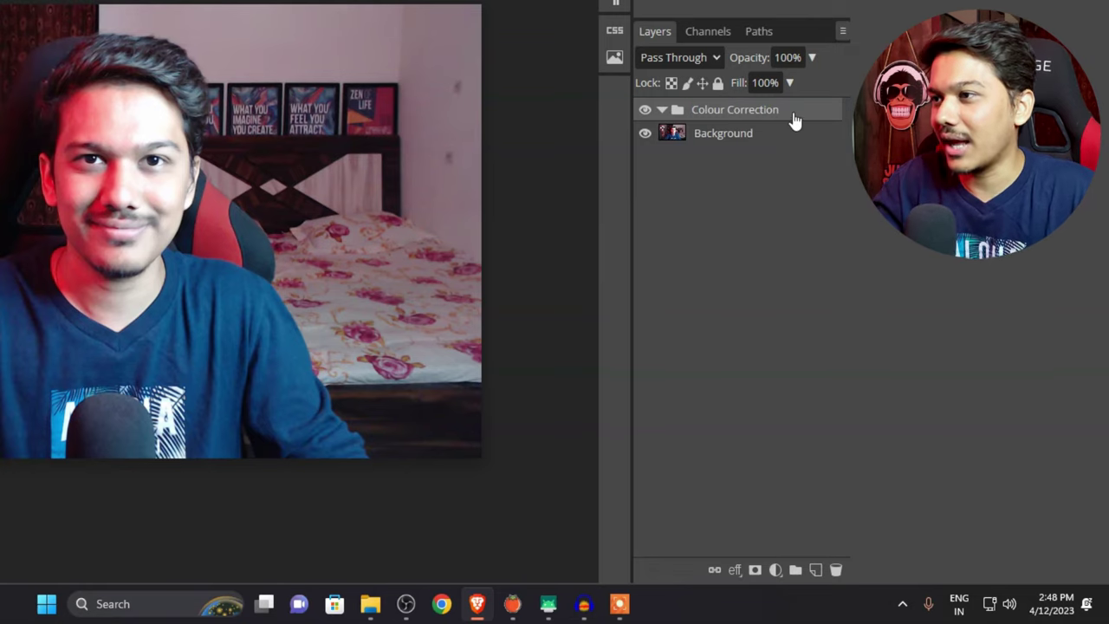
Add a Brightness/Contrast adjustment layer in the Colour Correction folder with brightness 5 and contrast 20, then hide its properties.
left_click(775, 570)
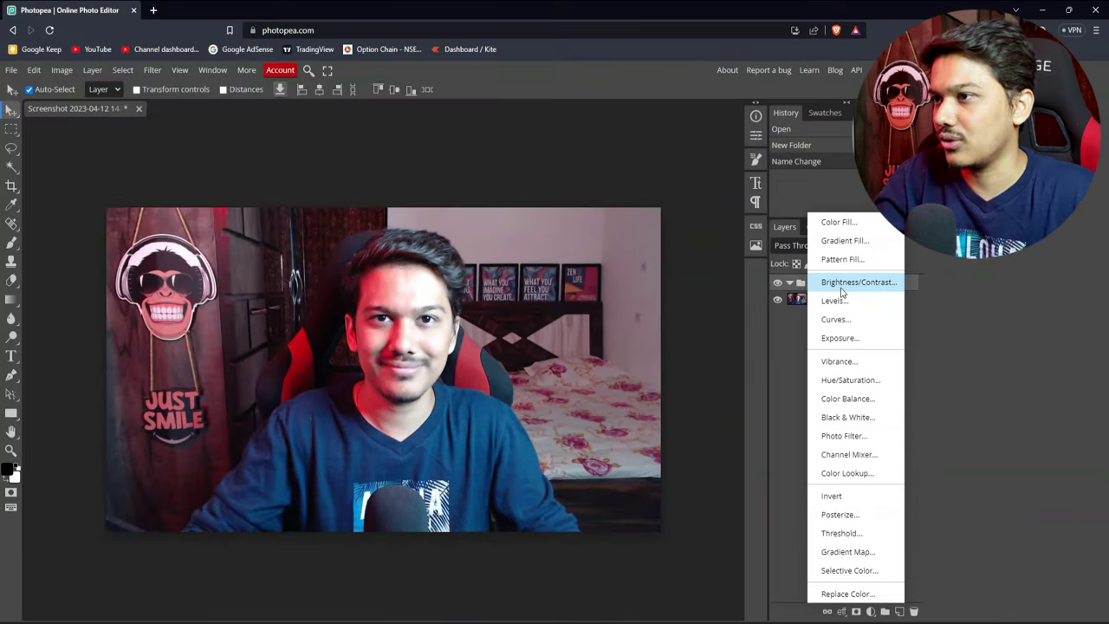
left_click(841, 285)
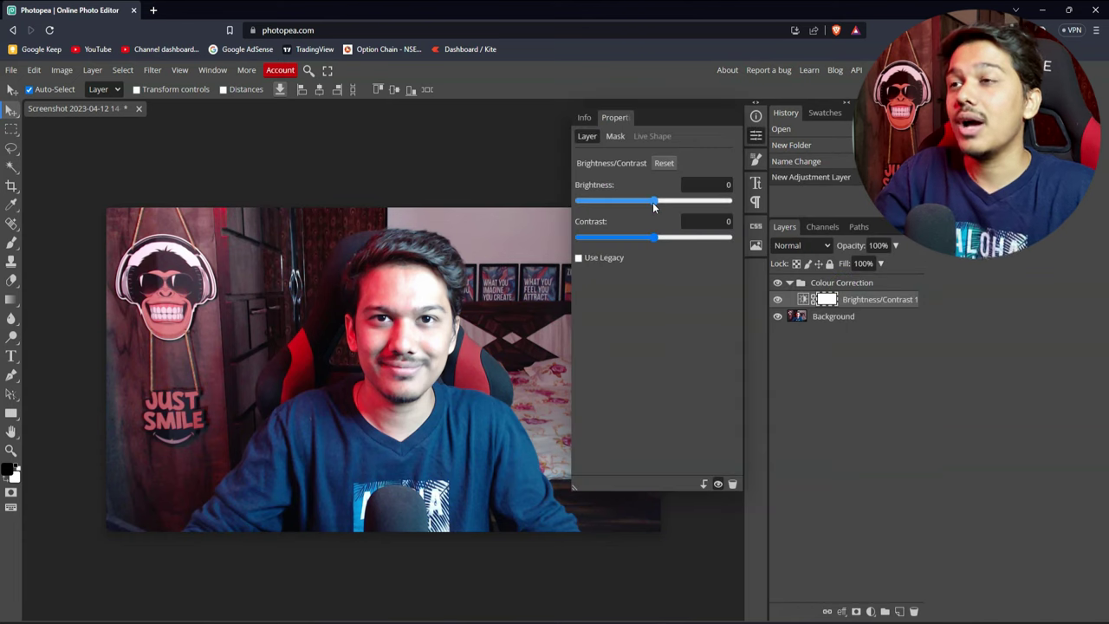
mouse_move(654, 206)
left_mouse_down()
mouse_move(638, 200)
mouse_move(680, 210)
mouse_move(641, 214)
mouse_move(664, 215)
mouse_move(647, 220)
left_mouse_up()
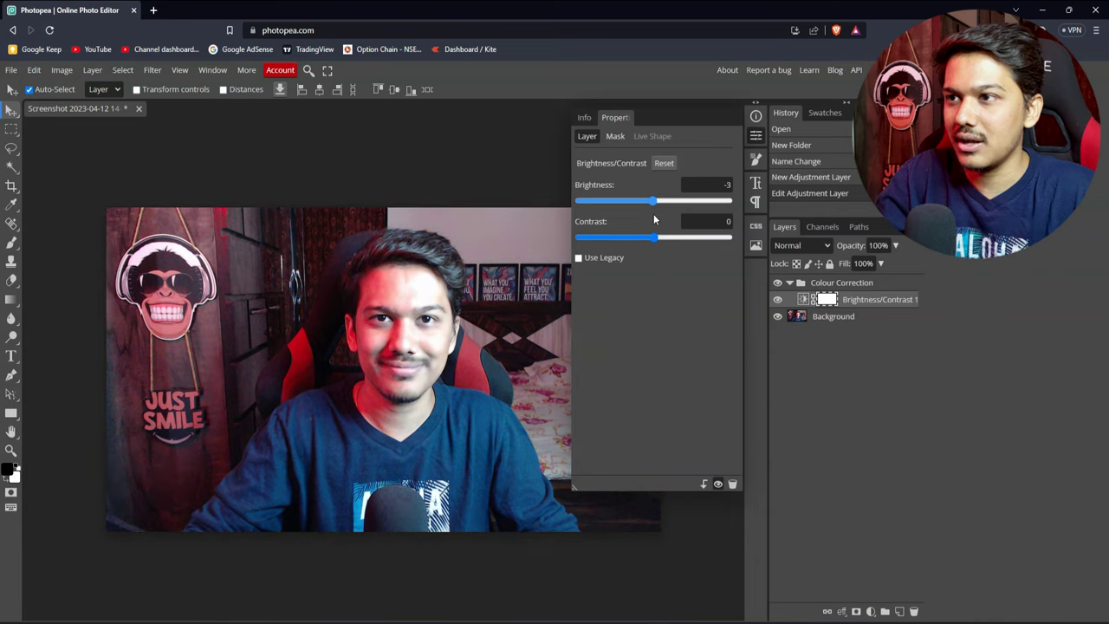
mouse_move(654, 237)
left_mouse_down()
mouse_move(687, 241)
mouse_move(646, 234)
mouse_move(662, 249)
left_mouse_up()
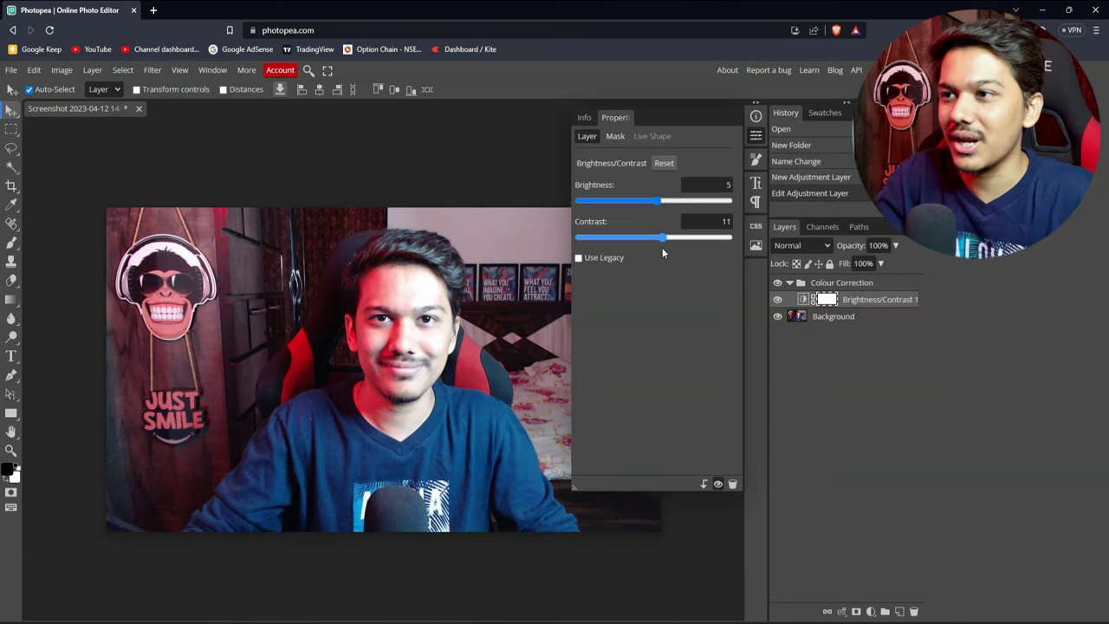
mouse_move(666, 247)
left_mouse_down()
mouse_move(676, 250)
mouse_move(666, 250)
left_mouse_up()
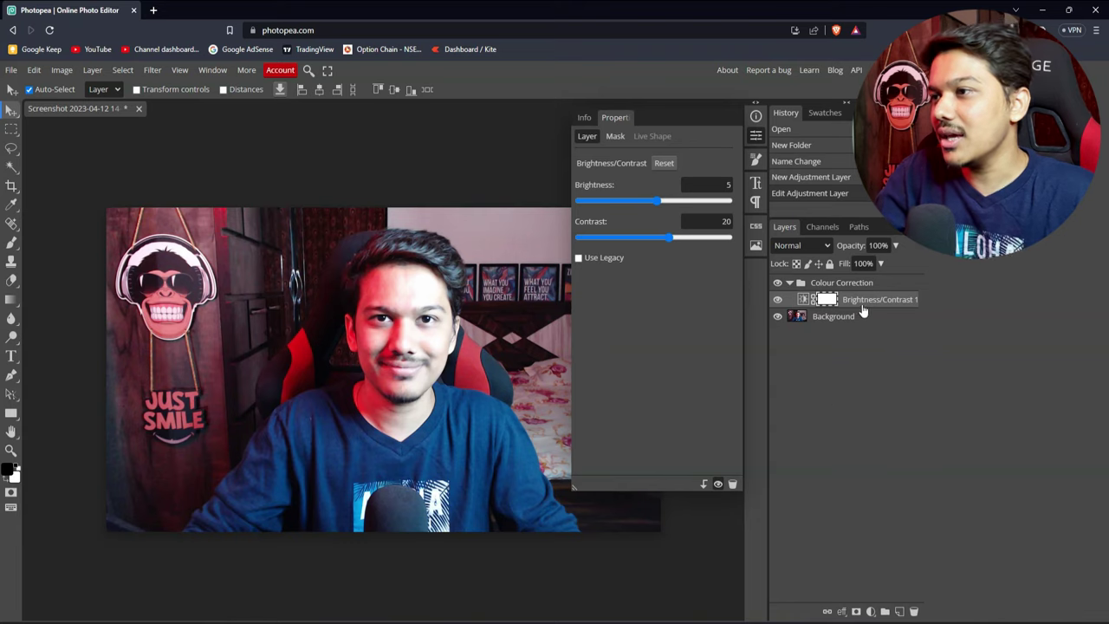
left_click(802, 298)
left_click(757, 138)
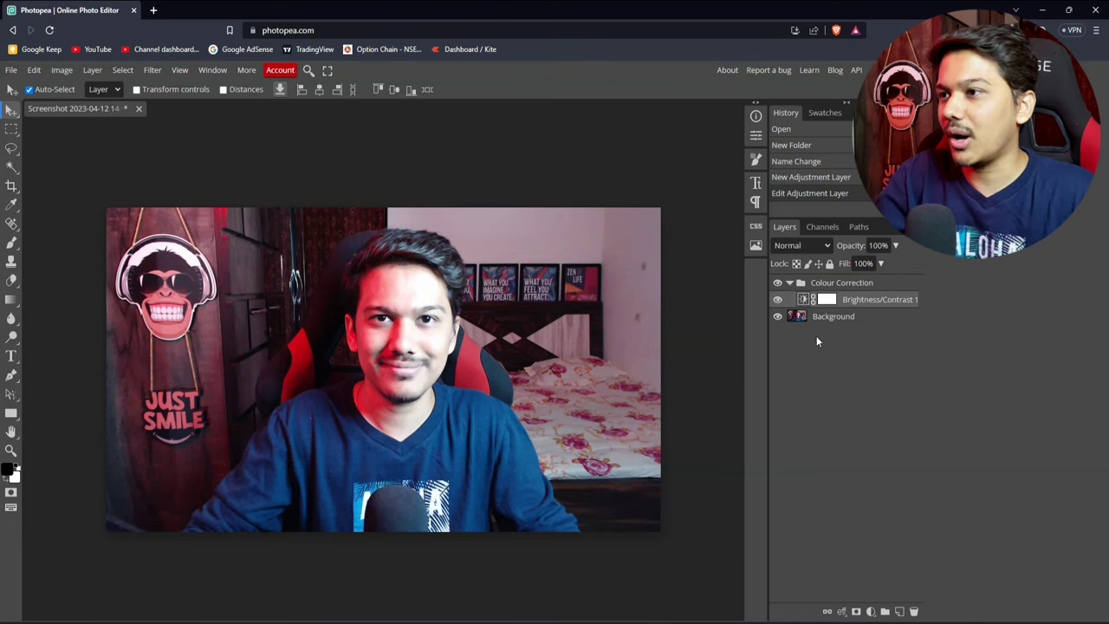
Add a Vibrance adjustment layer in the Colour Correction folder with vibrance 13 and saturation 7, then hide its properties.
left_click(871, 610)
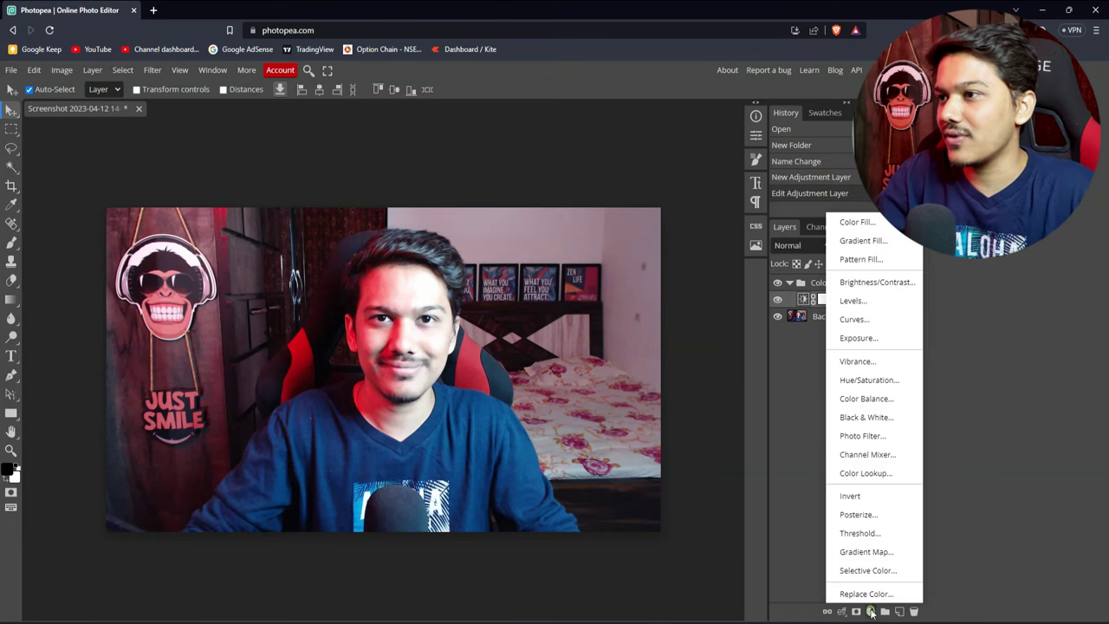
left_click(862, 362)
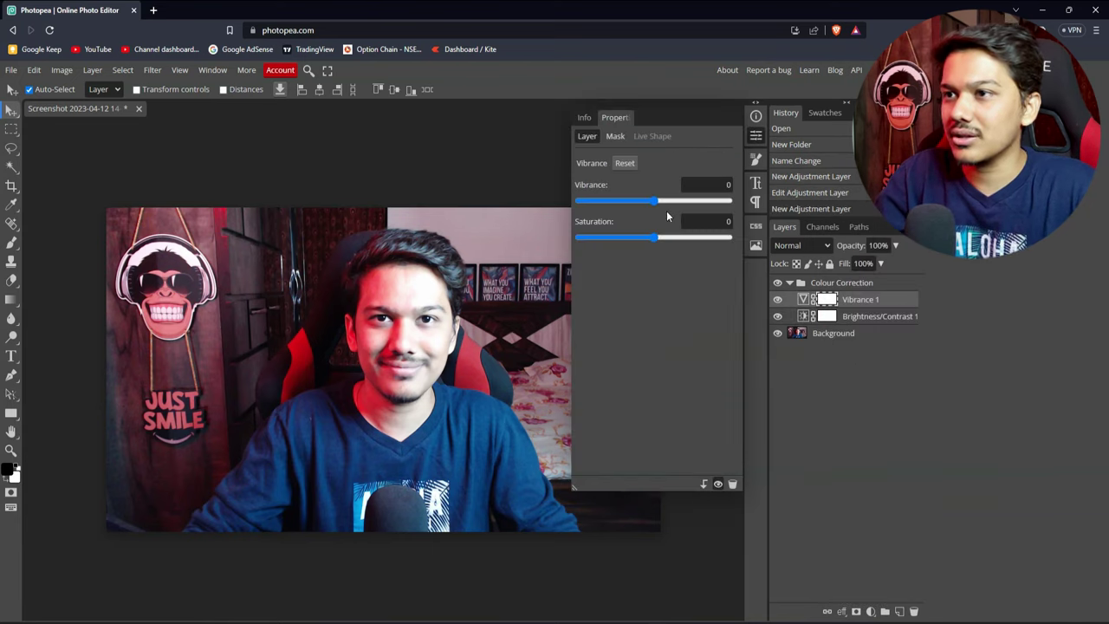
left_click_drag(655, 200, 629, 238)
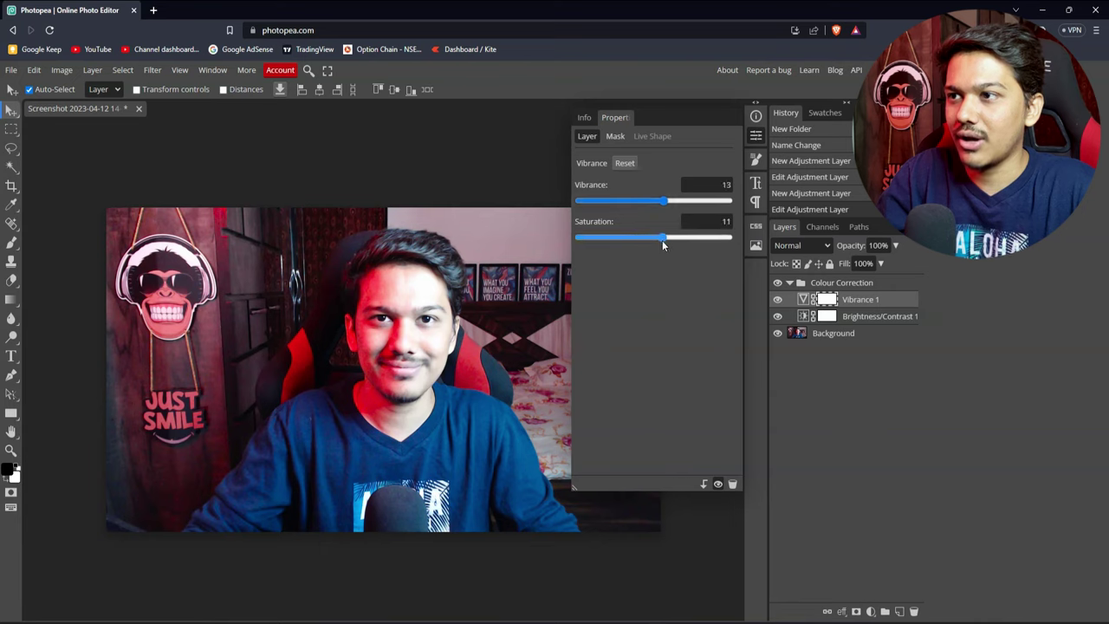
mouse_move(662, 240)
left_mouse_down()
mouse_move(646, 235)
mouse_move(658, 238)
left_mouse_up()
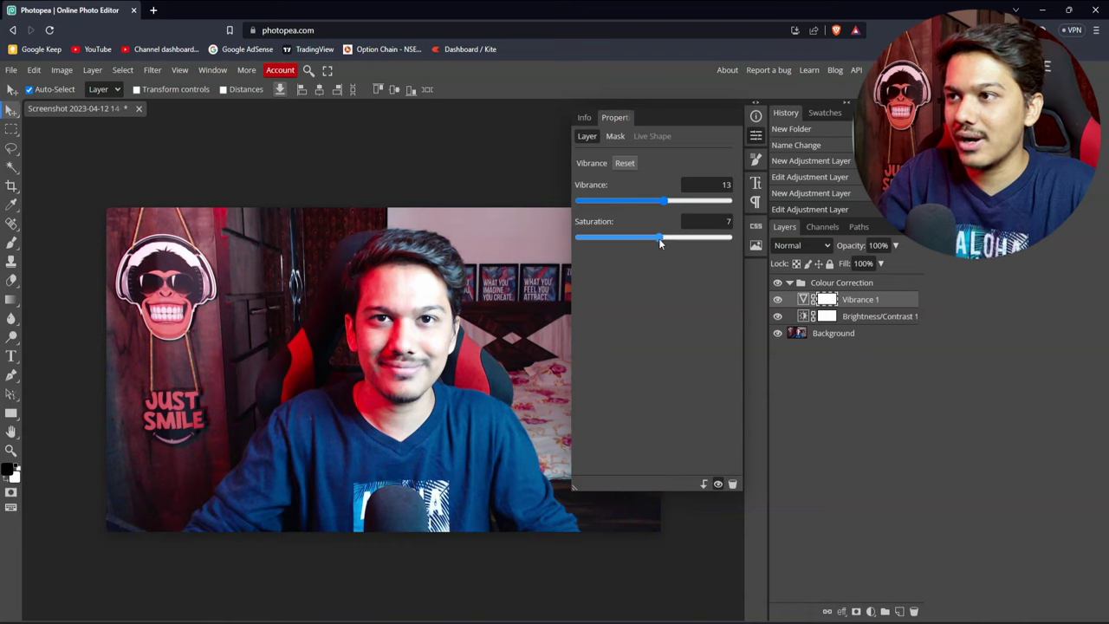
left_click(756, 135)
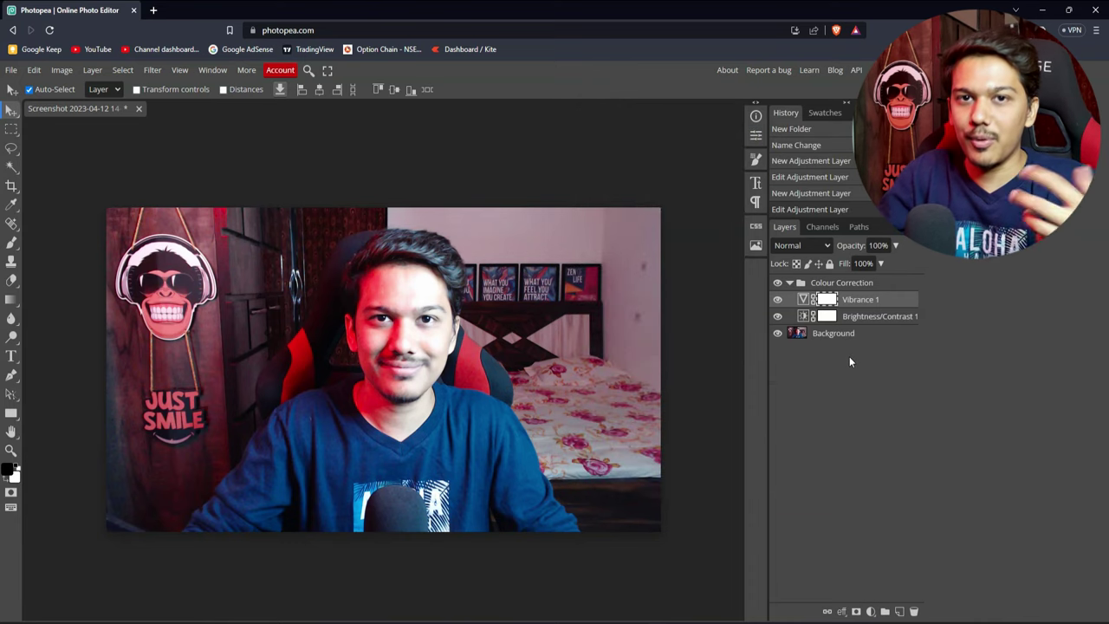
Add an Exposure adjustment layer above the Vibrance layer with exposure 0.00, offset 0.00 and gamma correction 1.00, then hide its properties.
left_click(870, 612)
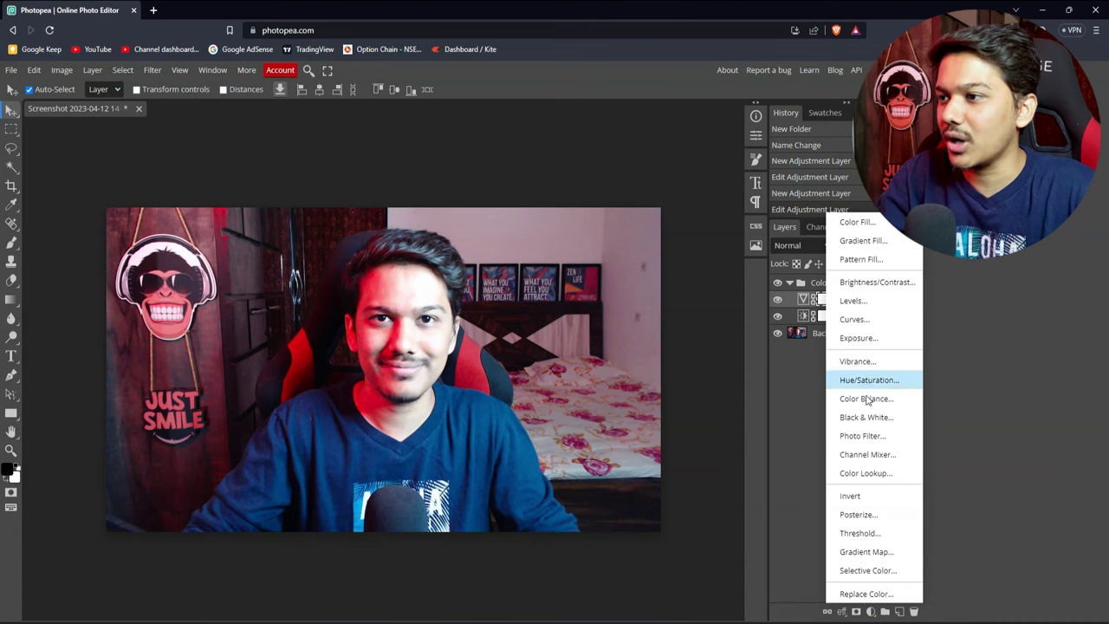
left_click(857, 337)
mouse_move(657, 200)
left_mouse_down()
mouse_move(686, 202)
mouse_move(631, 199)
mouse_move(651, 206)
left_mouse_up()
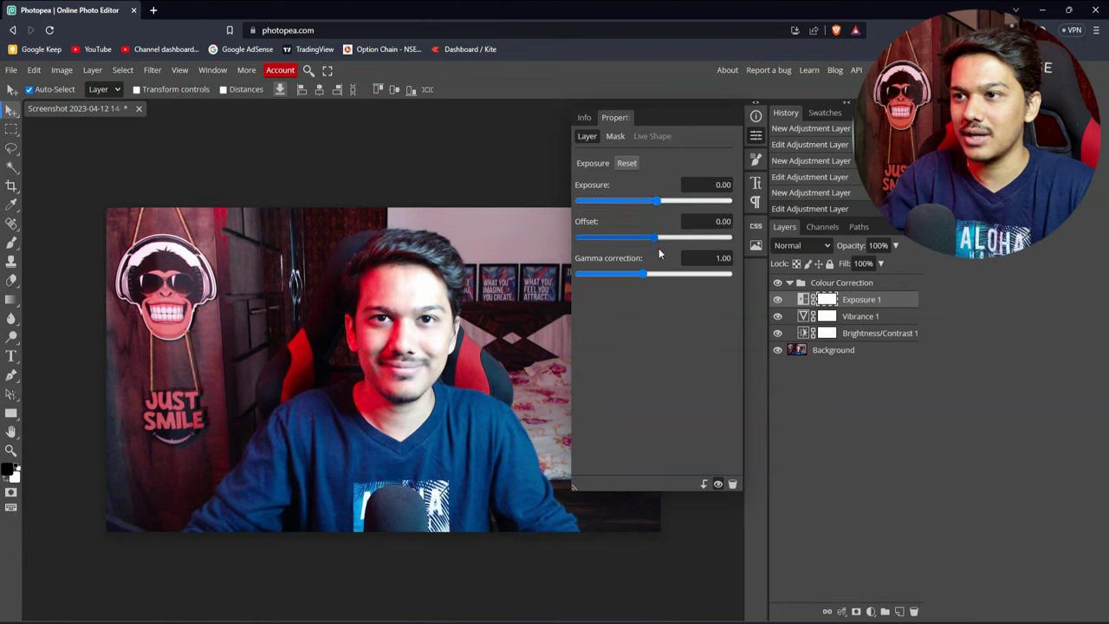
left_click(755, 136)
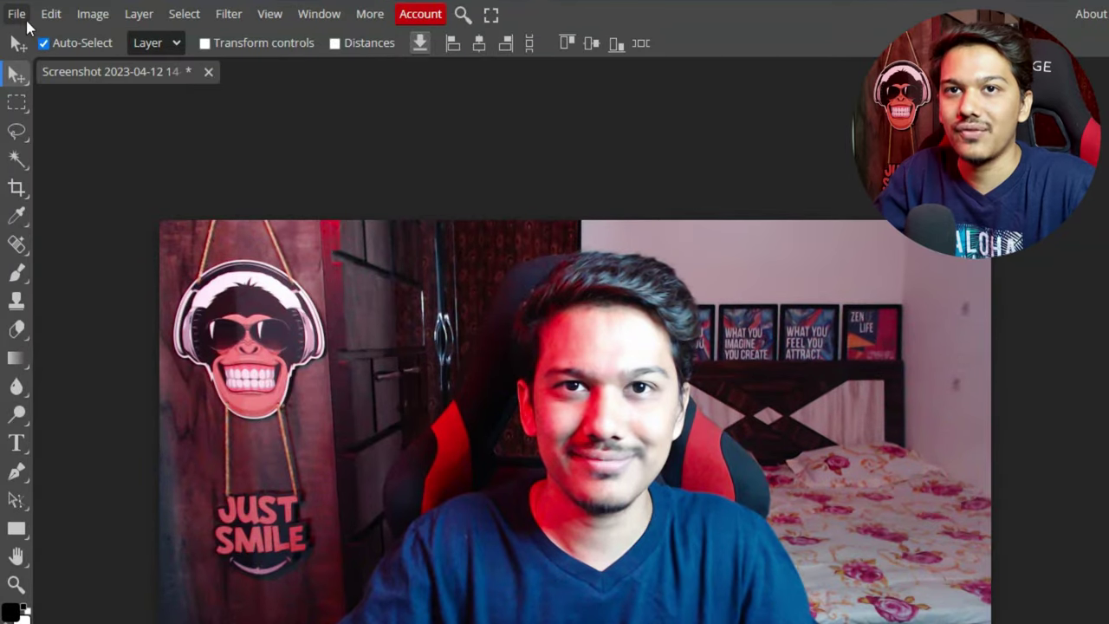
Export the colour adjustments as a colour lookup table with 16 grid points in .CUBE format.
left_click(16, 14)
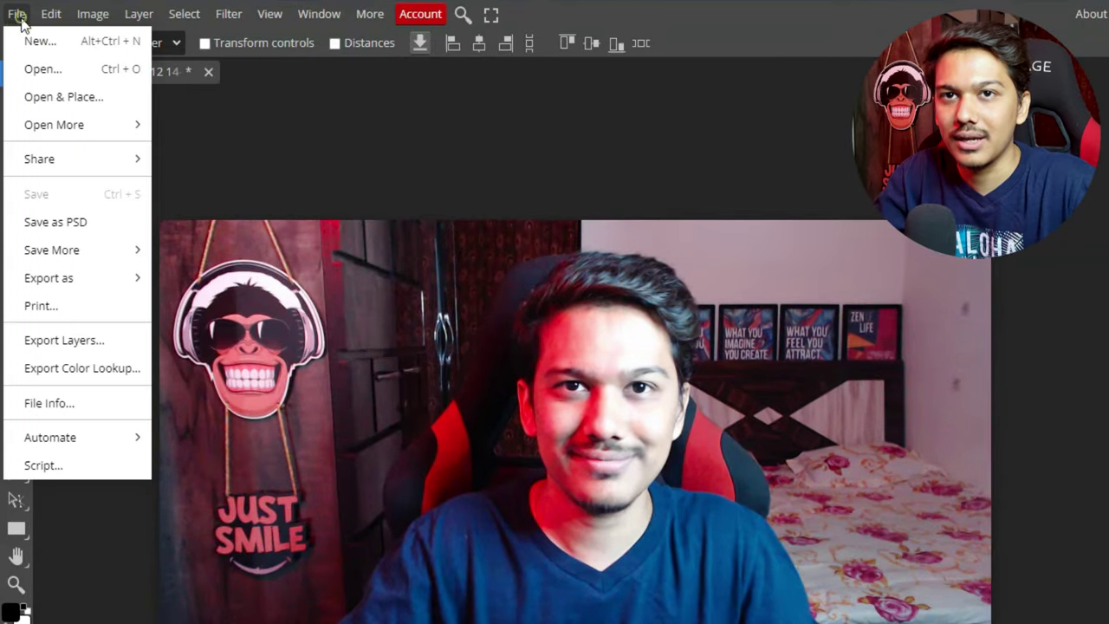
left_click(111, 372)
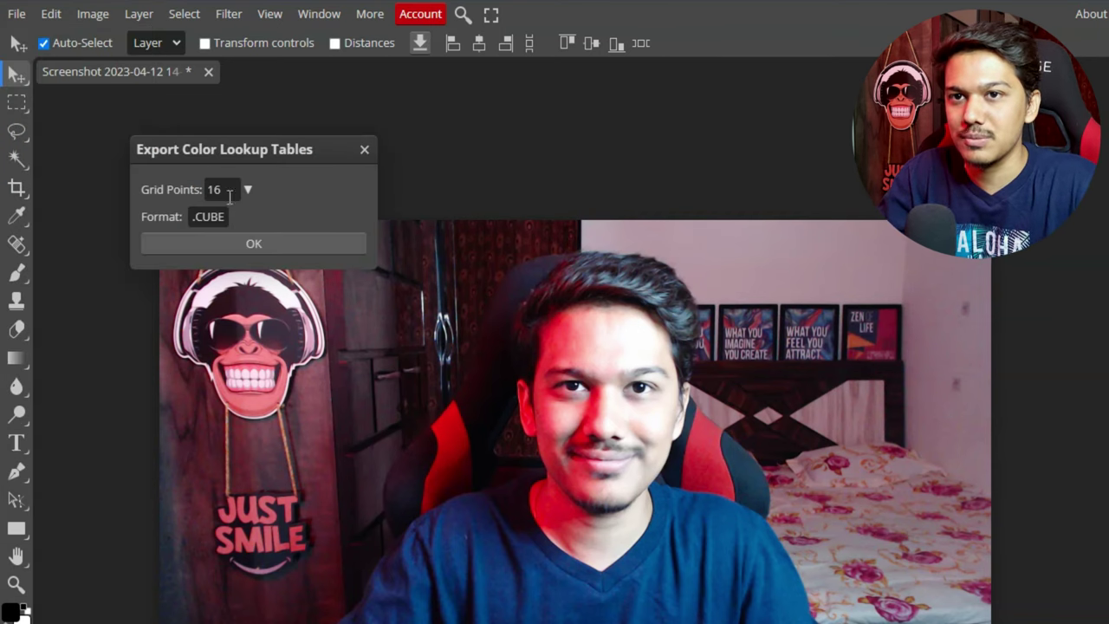
double_click(227, 192)
left_click(271, 215)
double_click(213, 189)
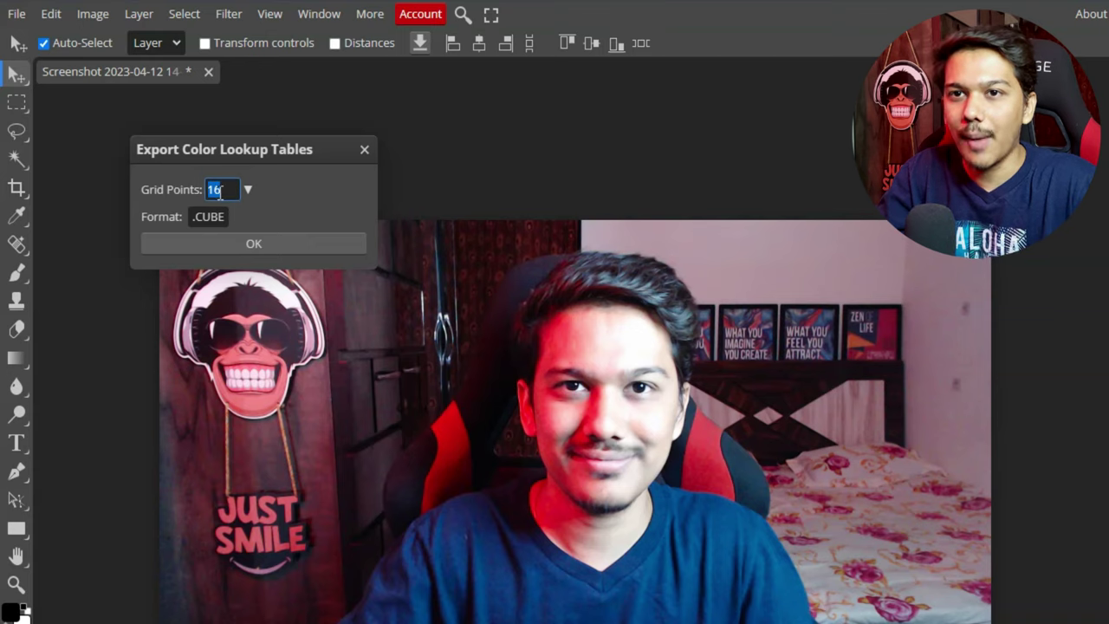
left_click(333, 214)
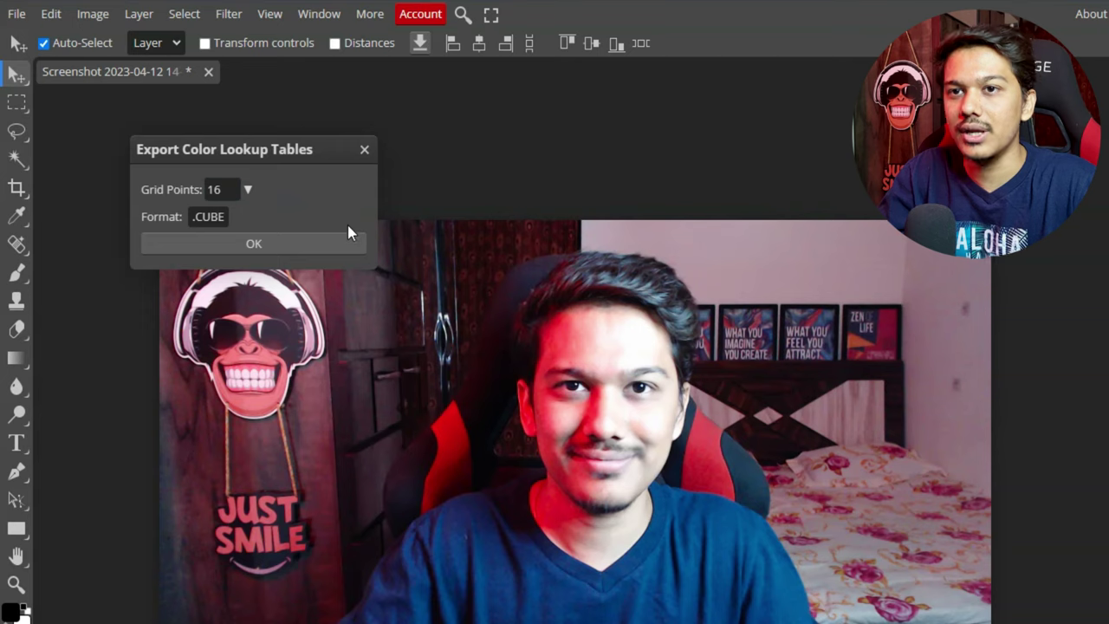
left_click(297, 203)
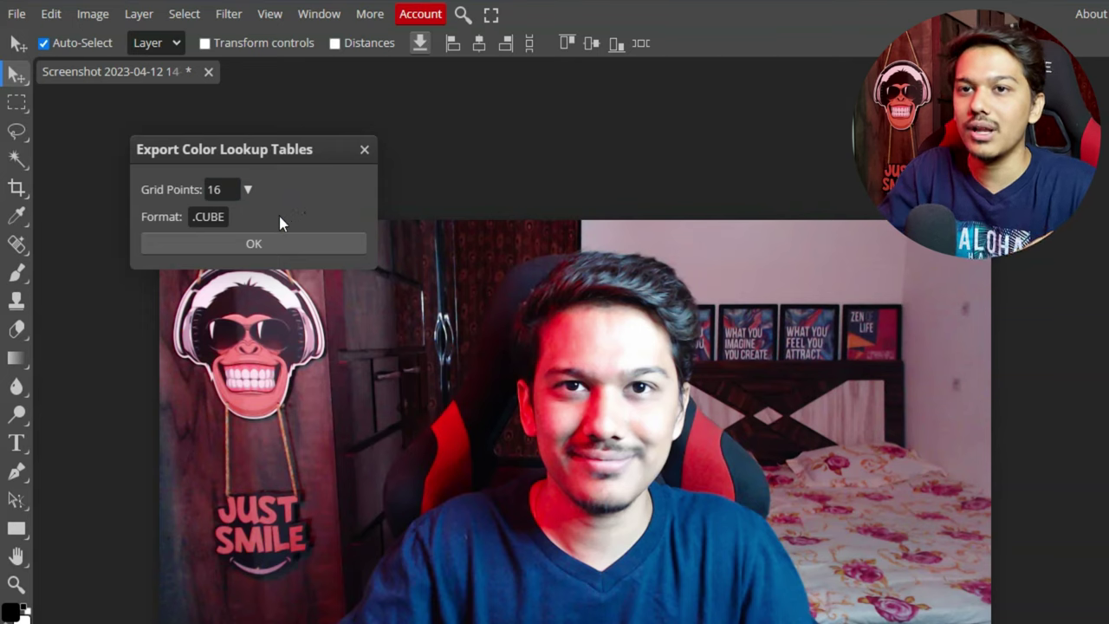
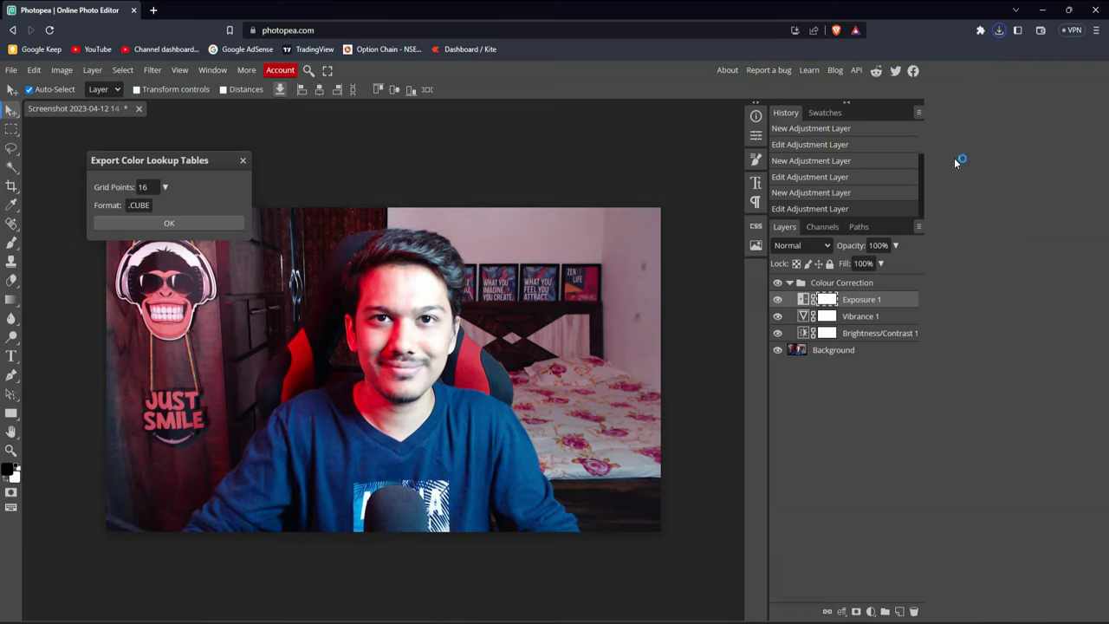
Check the exported LUT.CUBE file in the OBS Recording folder, then dismiss the folder window and return to OBS.
left_click(1029, 178)
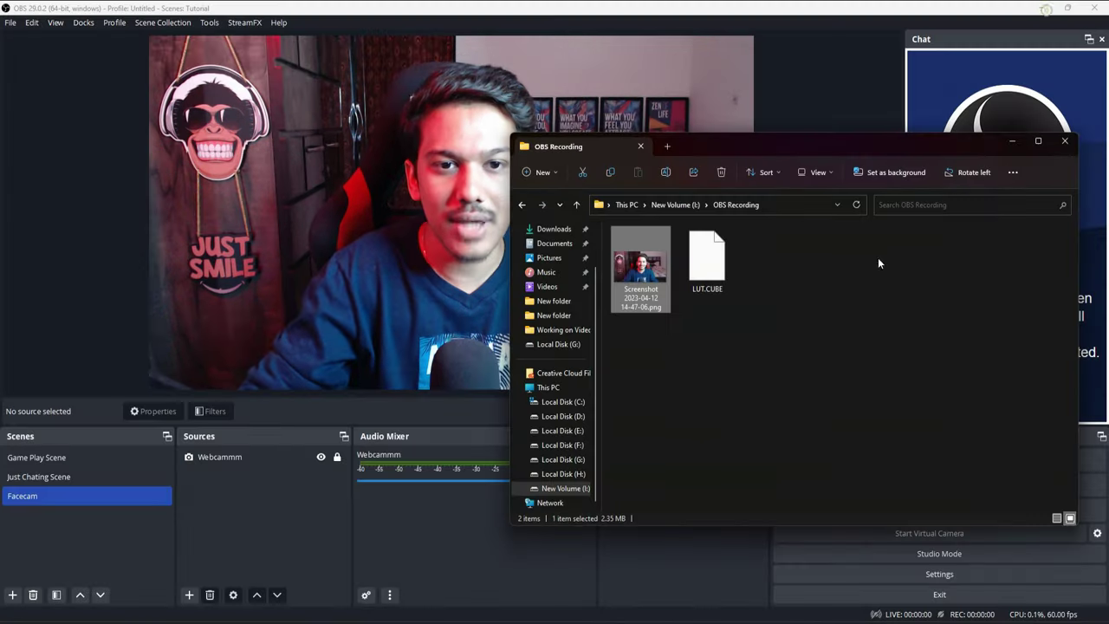
left_click(1043, 16)
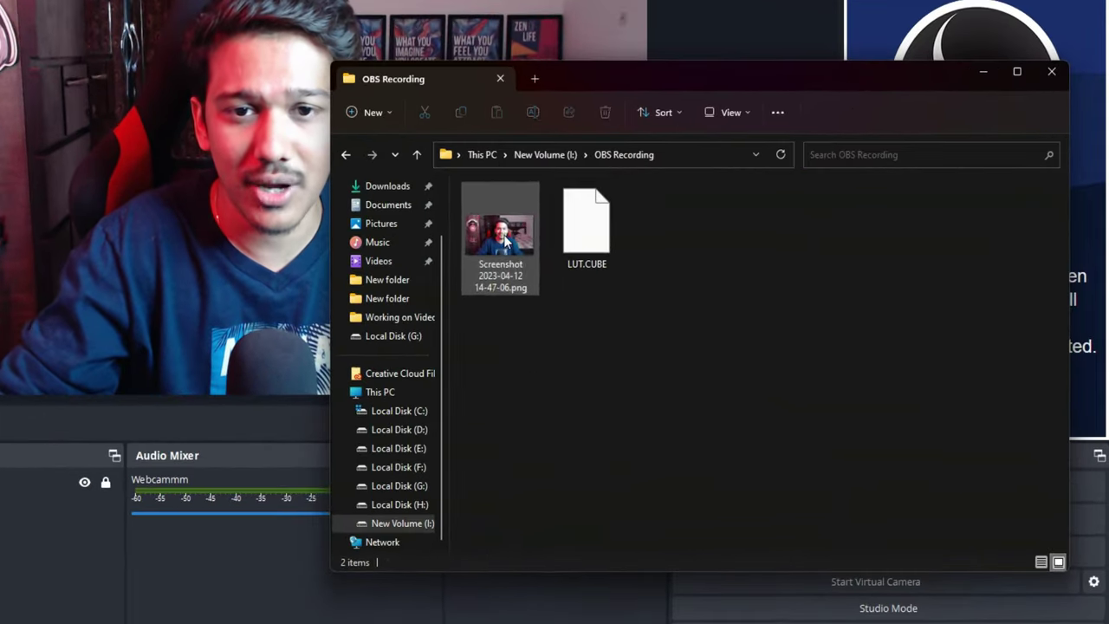
left_click(604, 298)
left_click(586, 227)
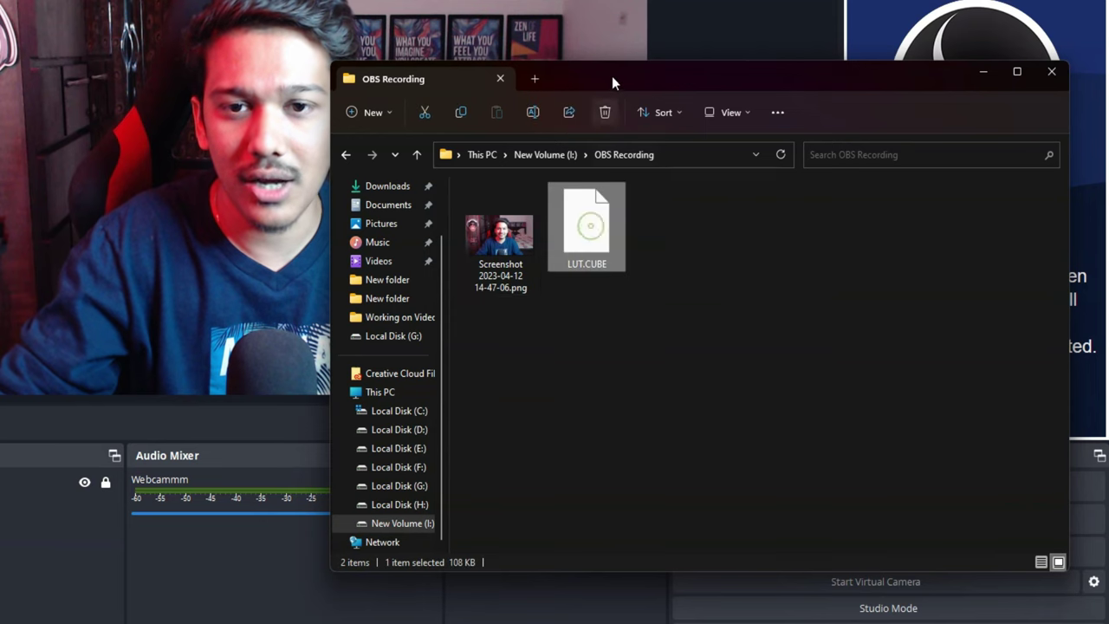
left_click_drag(609, 84, 503, 58)
left_click(552, 263)
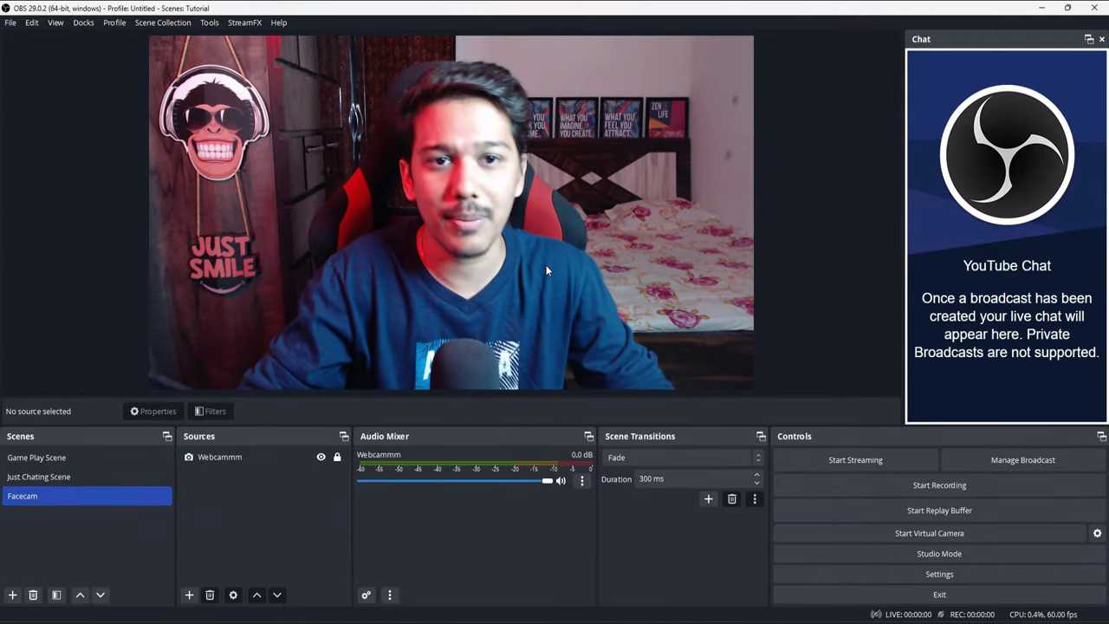
Open the filters of the Webcammm source and add an Apply LUT effect filter with its default name.
left_click(236, 459)
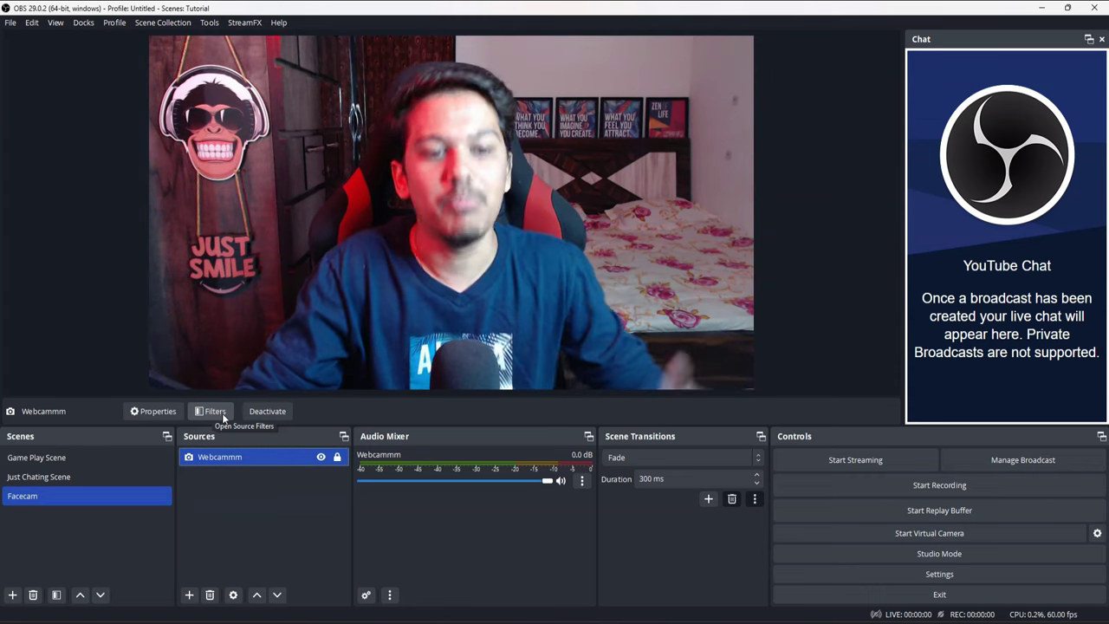
right_click(253, 465)
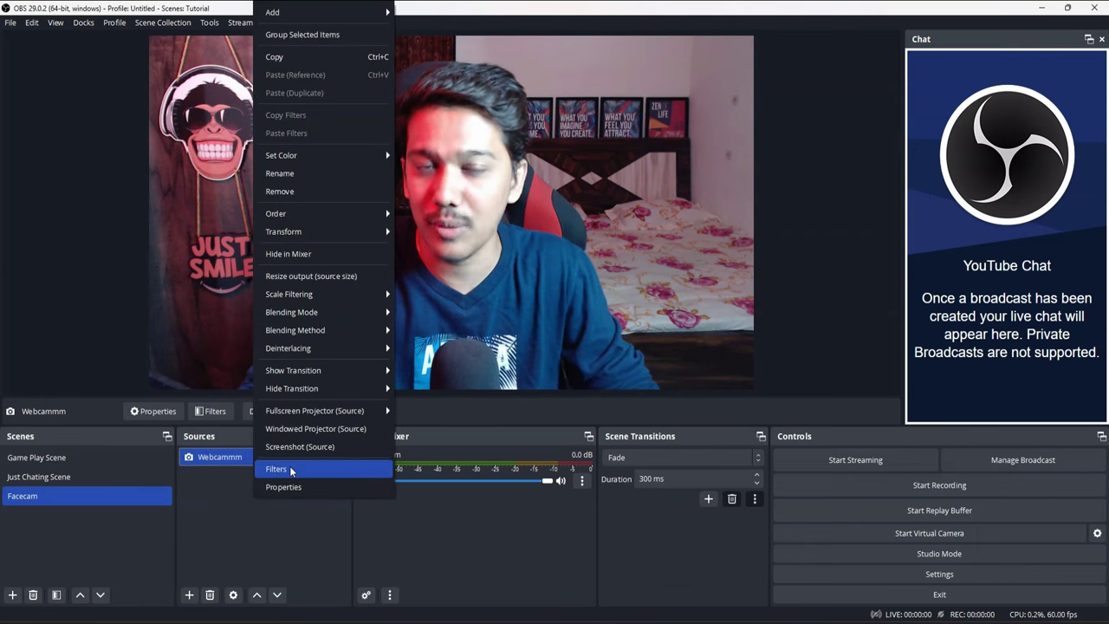
left_click(289, 468)
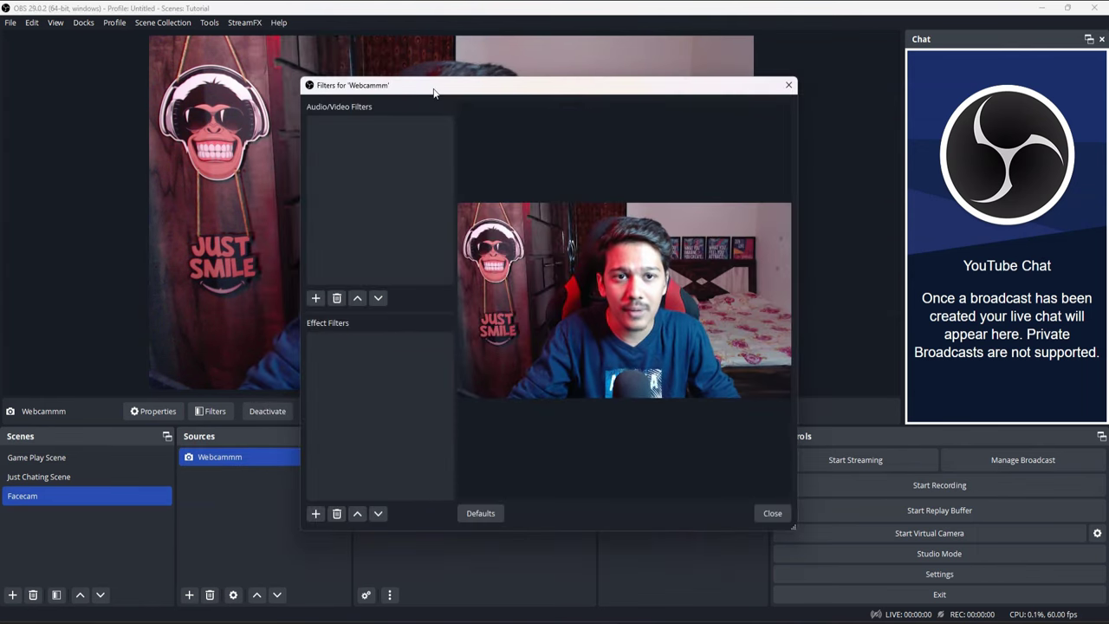
left_click_drag(432, 87, 407, 85)
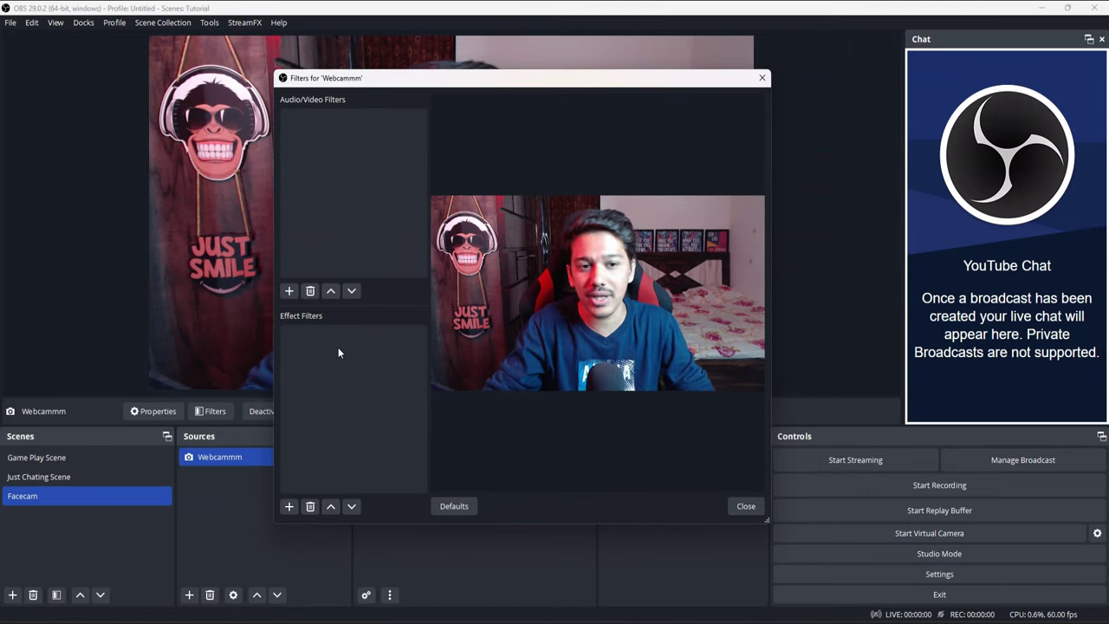
left_click(289, 506)
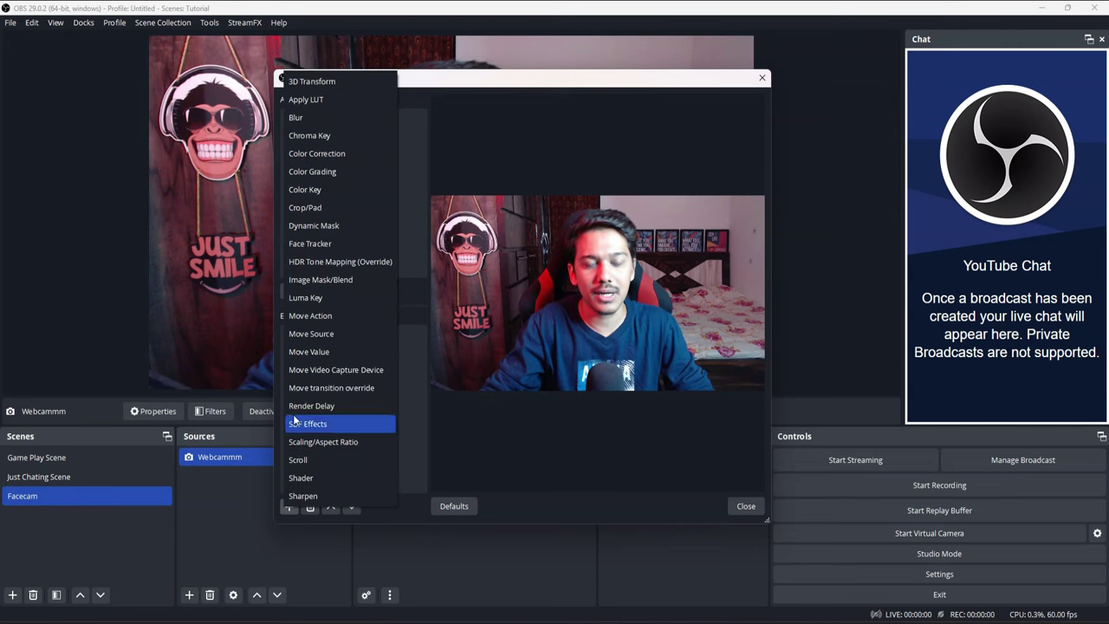
left_click(318, 101)
left_click(439, 294)
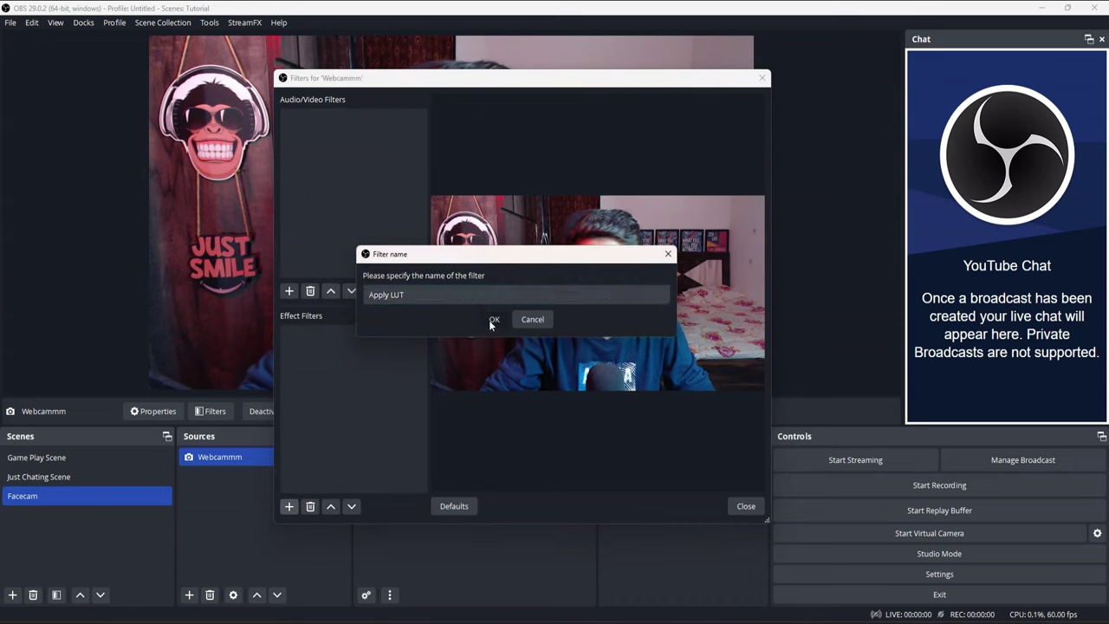
left_click(494, 318)
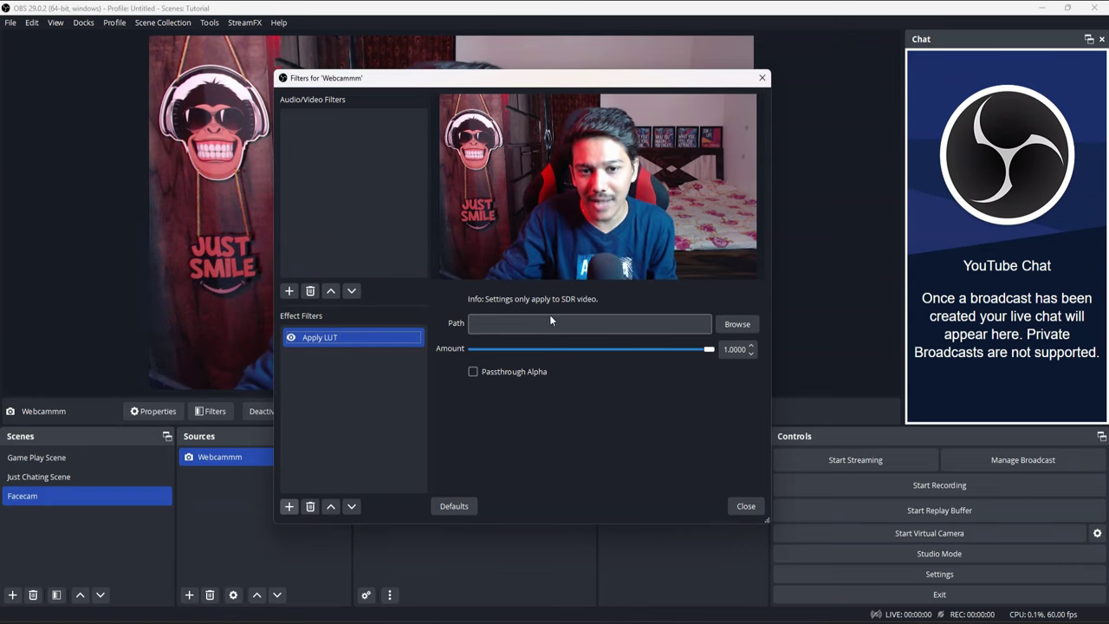
Load LUT.CUBE from the OBS Recording folder on New Volume (I:) into the Apply LUT filter.
left_click(728, 324)
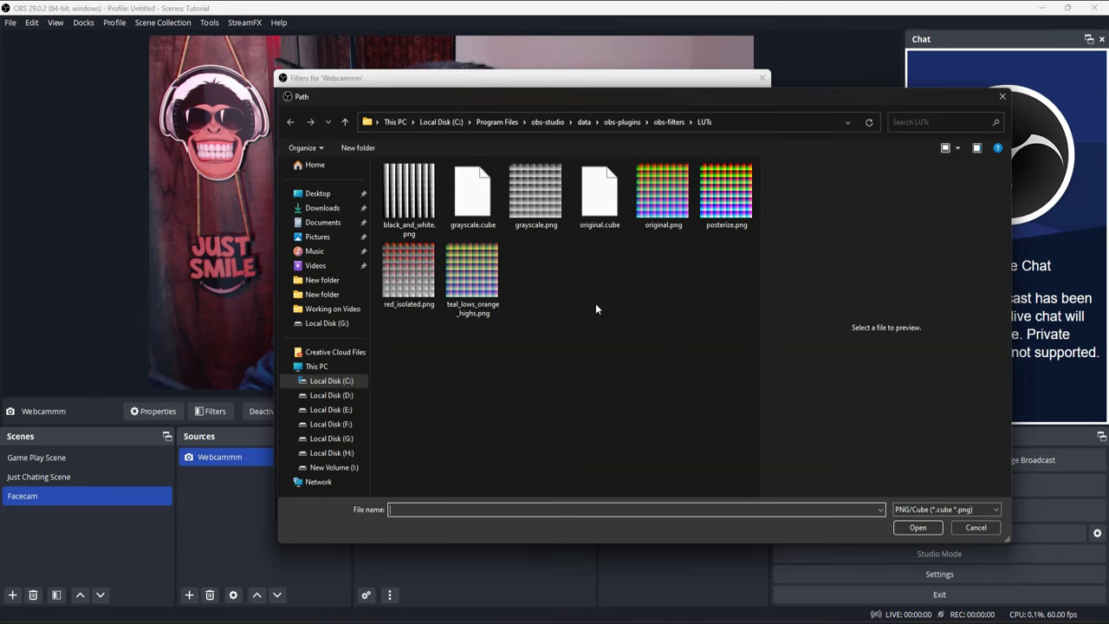
left_click(332, 467)
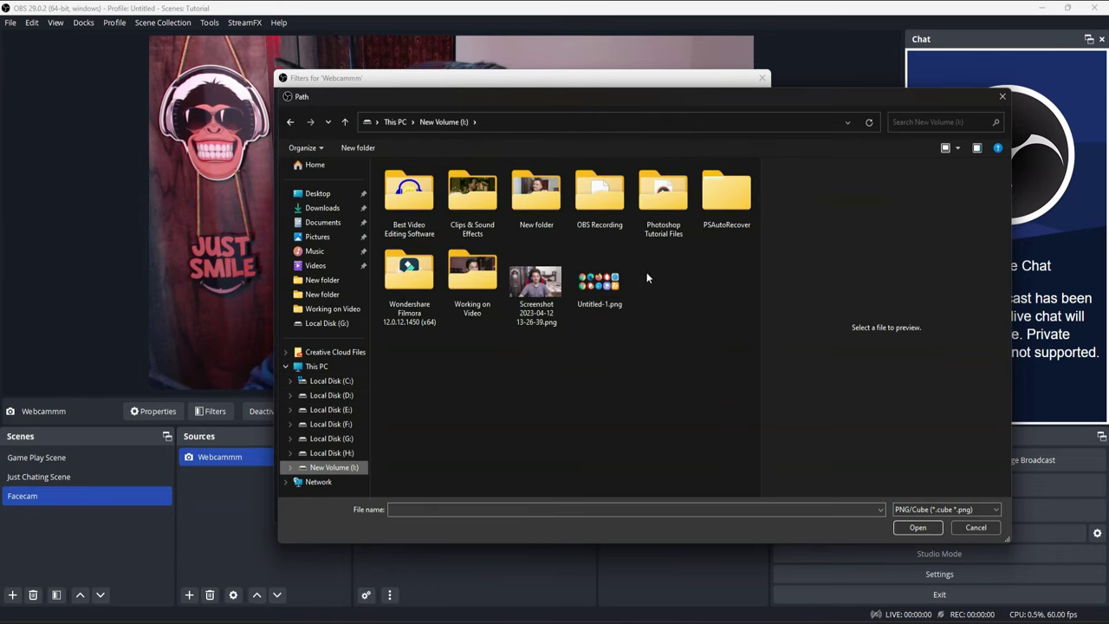
double_click(600, 197)
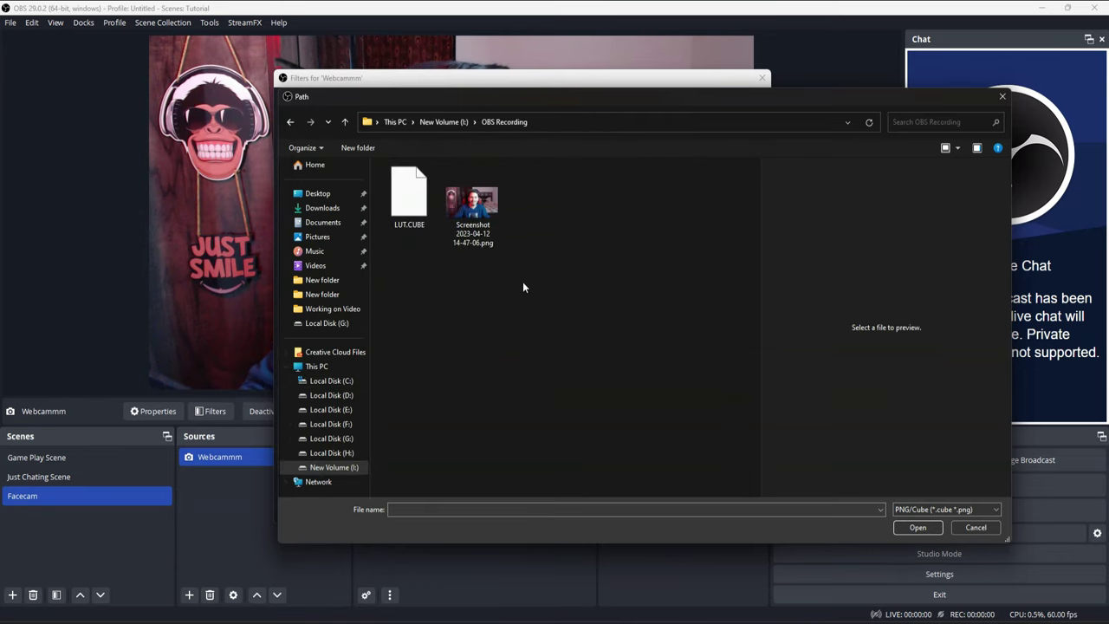
left_click(409, 197)
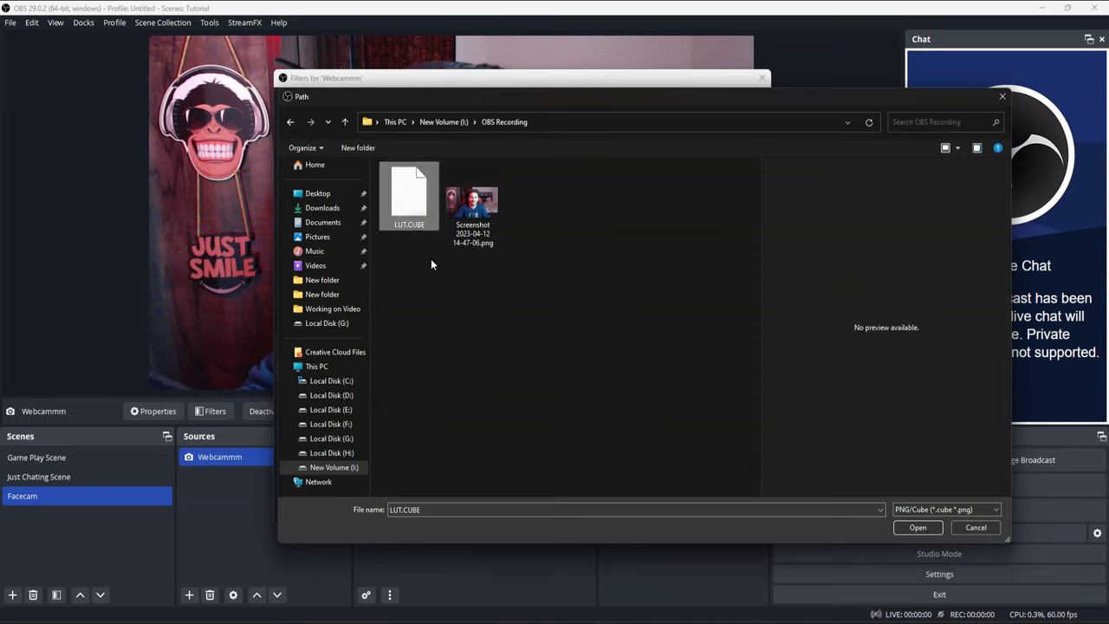
left_click(924, 531)
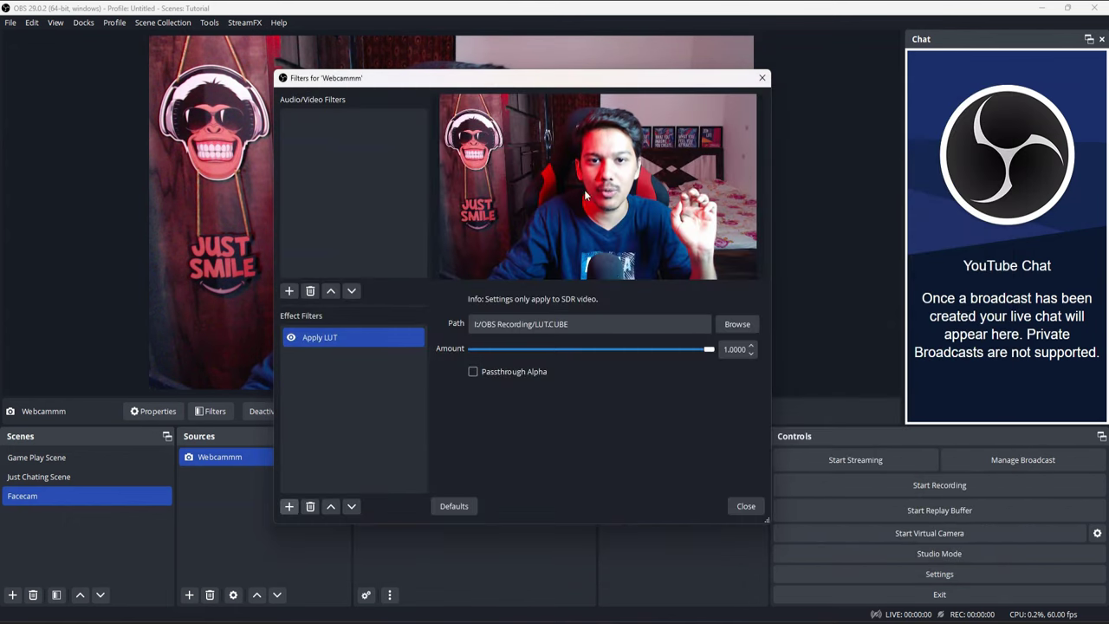
Move the filters window clear of the preview and toggle the Apply LUT filter to compare the webcam image with and without it.
left_click_drag(577, 85, 934, 153)
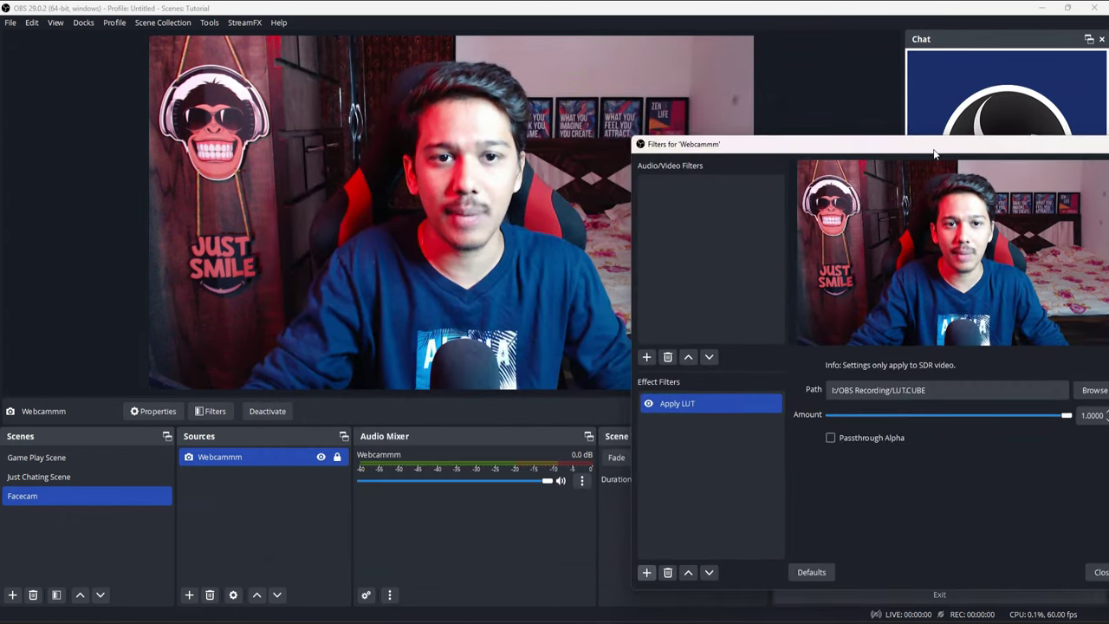
left_click(649, 404)
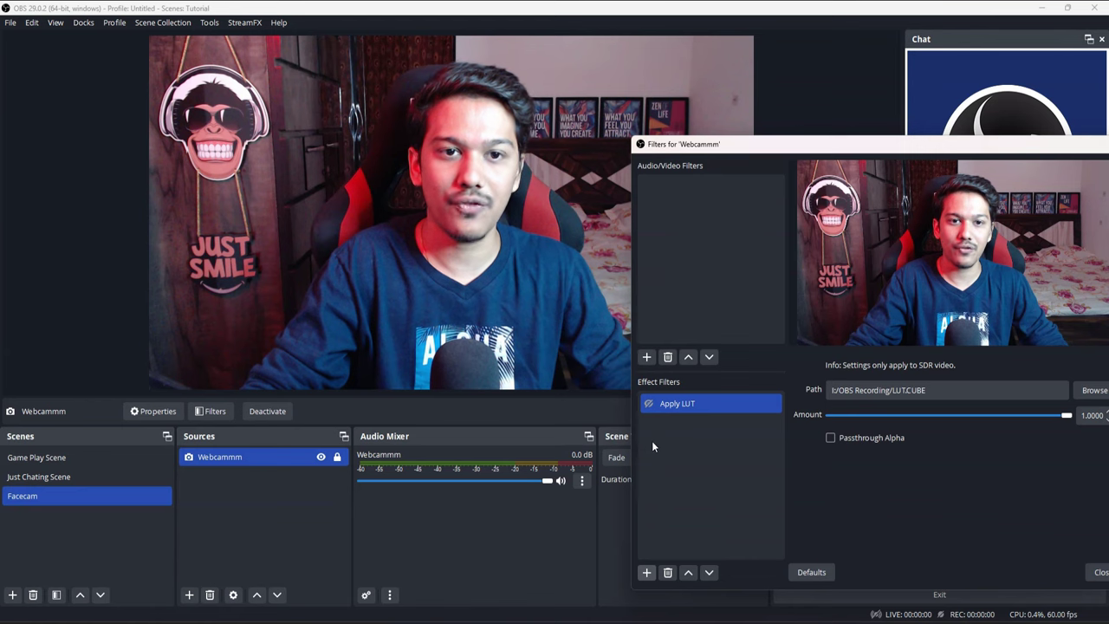
left_click(649, 404)
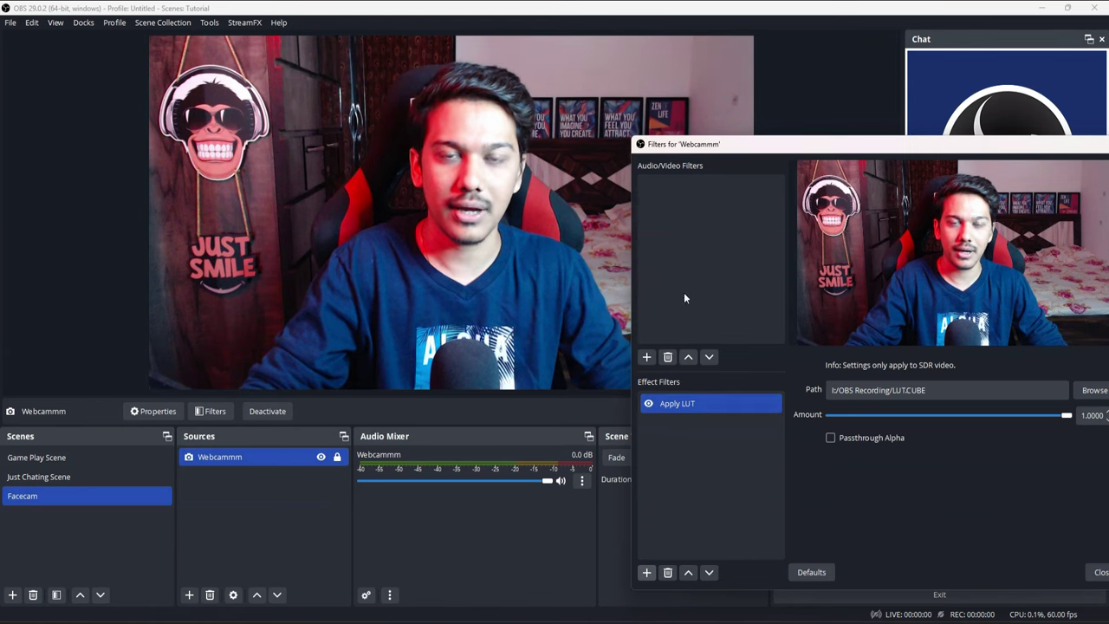
left_click_drag(771, 142, 475, 131)
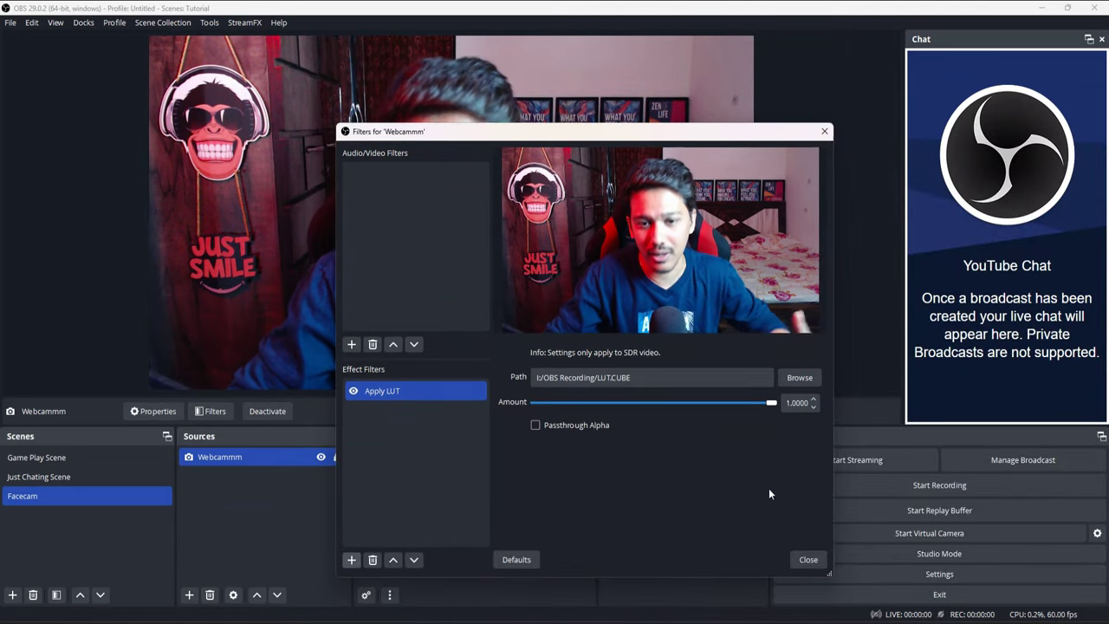
left_click_drag(627, 131, 990, 106)
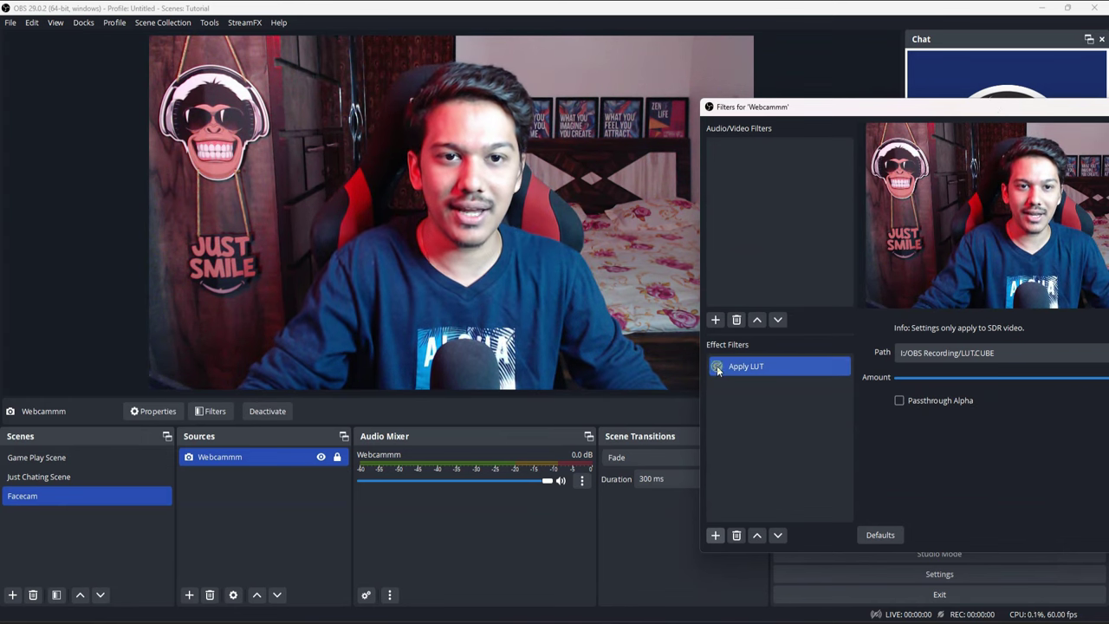
left_click_drag(805, 117, 717, 115)
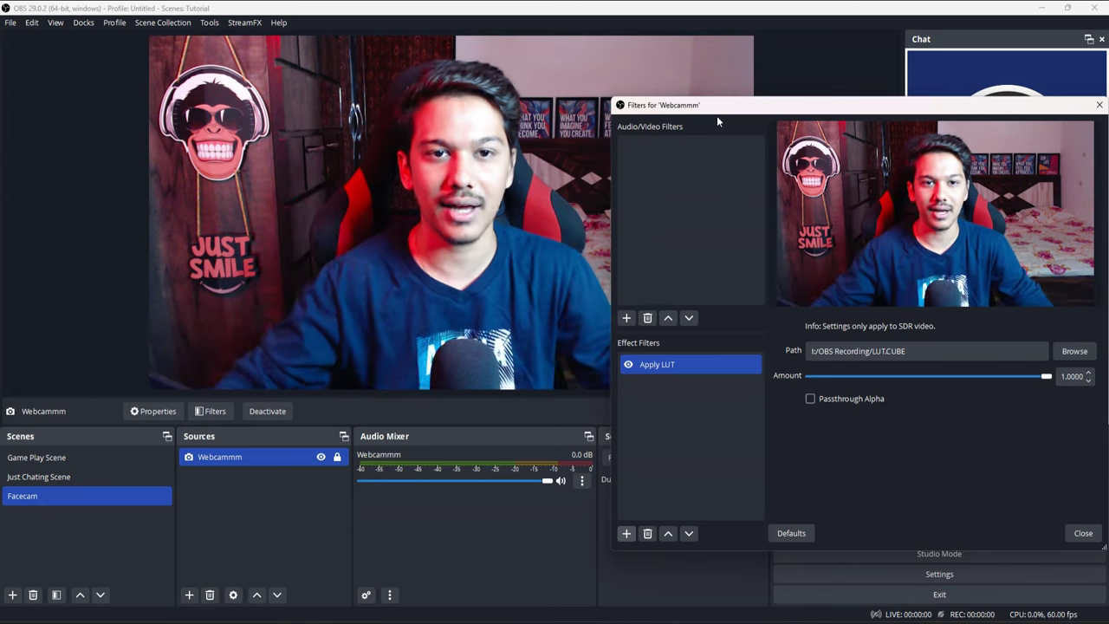
left_click(705, 426)
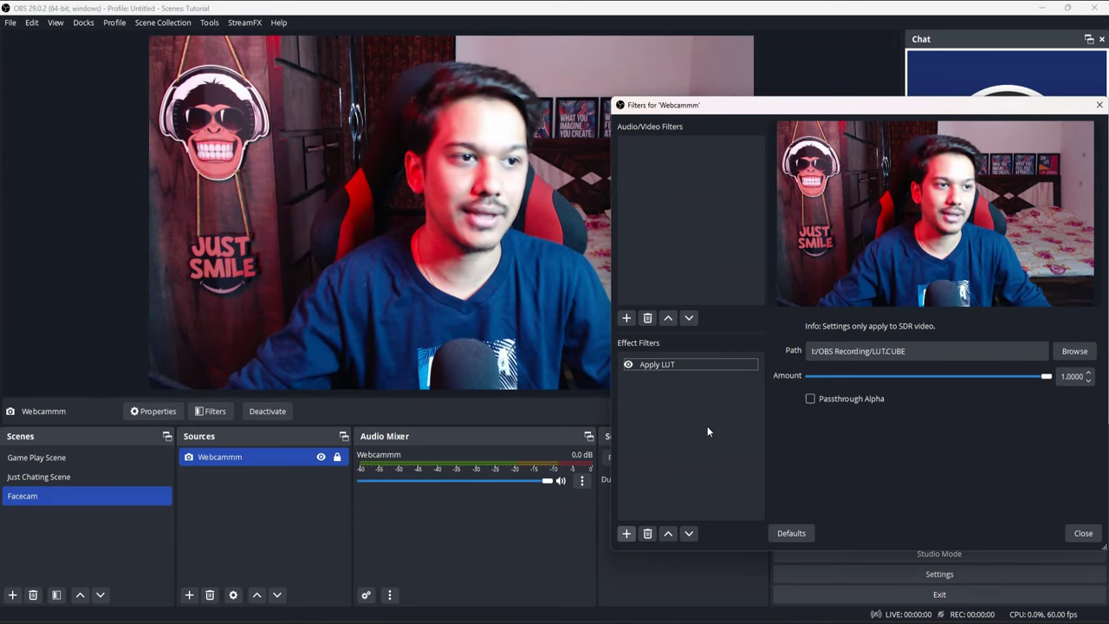
left_click_drag(719, 105, 606, 93)
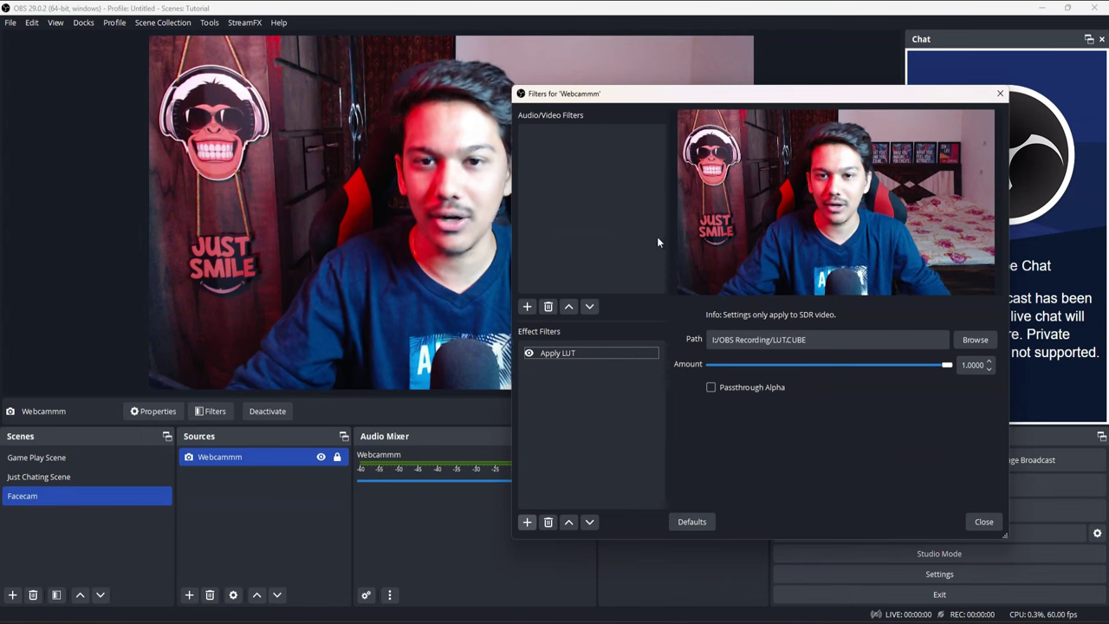
left_click_drag(678, 102, 730, 113)
left_click(582, 364)
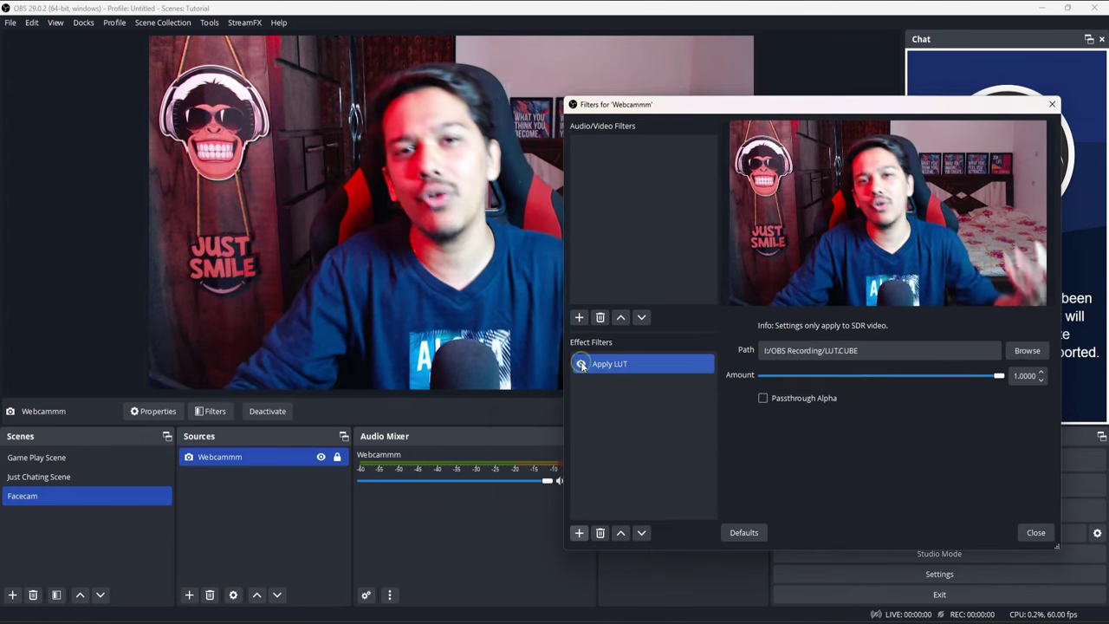
Close the filters window of the Webcammm source, leaving the Apply LUT filter enabled.
left_click(701, 111)
left_click_drag(701, 112, 651, 107)
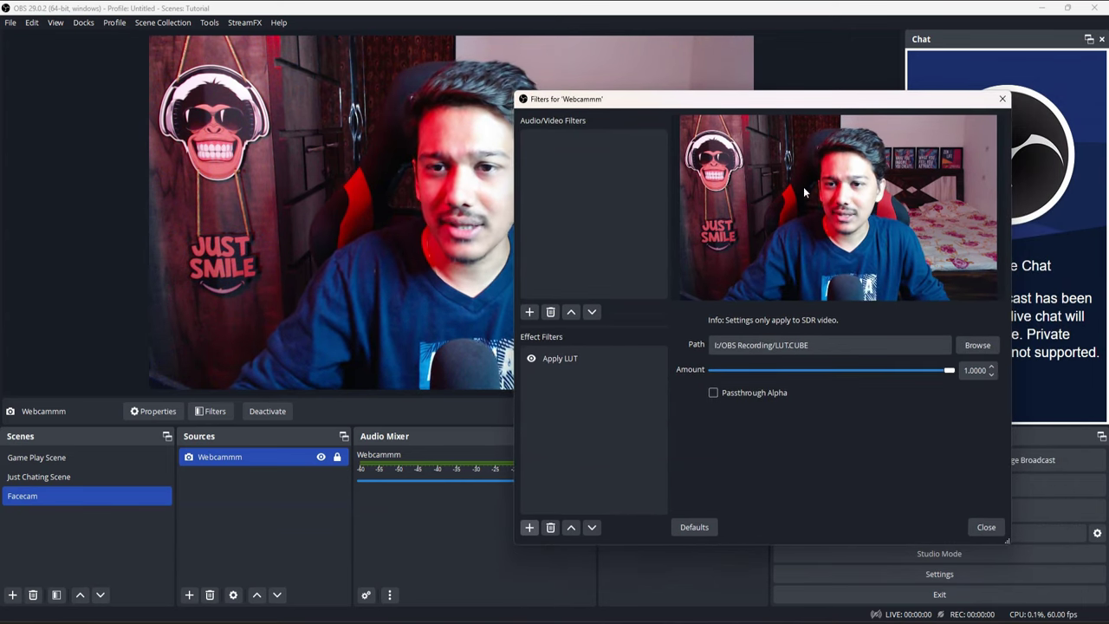
left_click(987, 527)
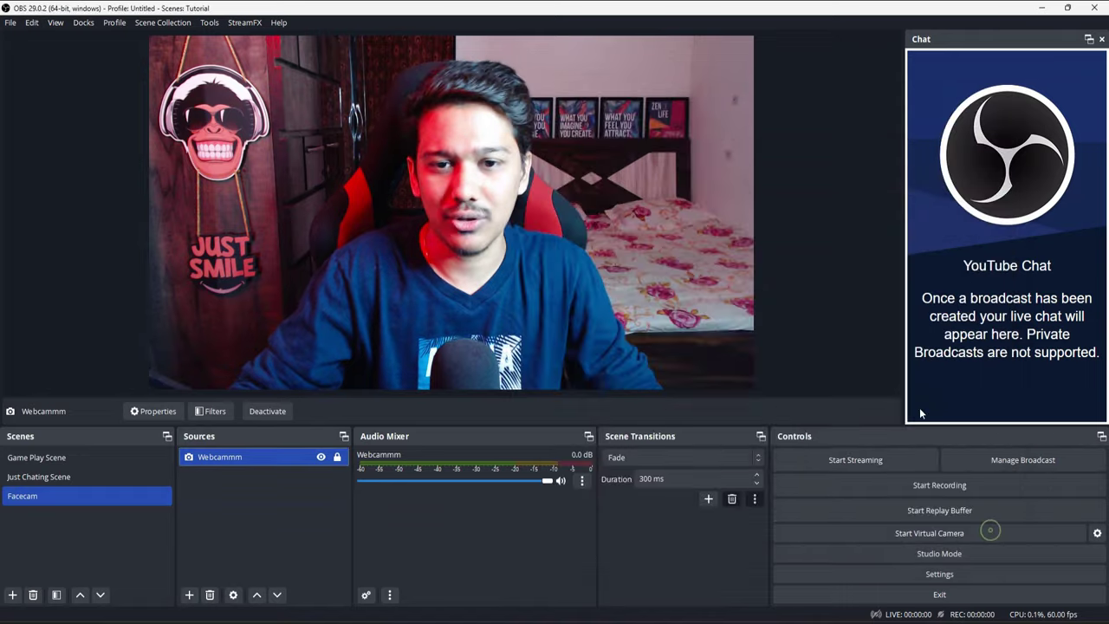